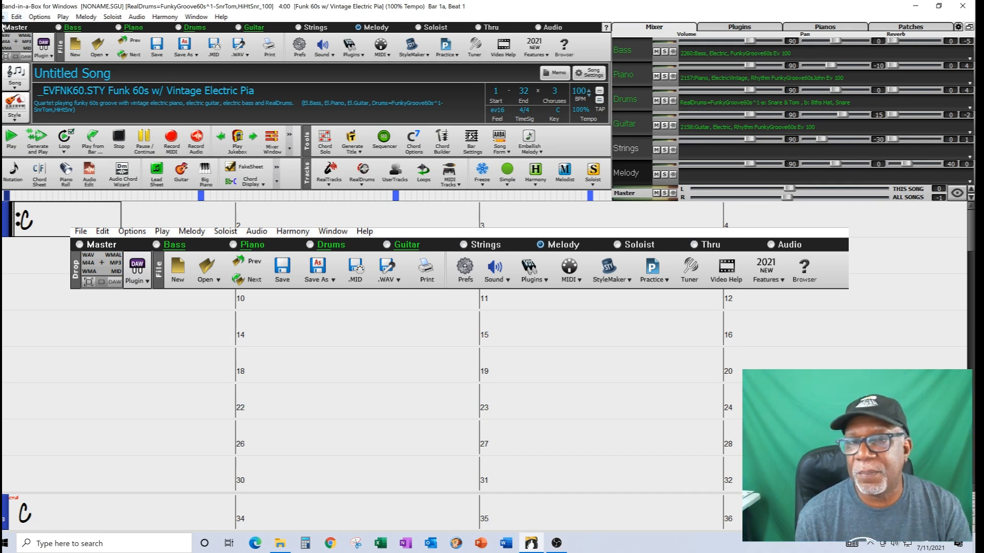
{"action": "left_click", "coordinate": [3, 17]}
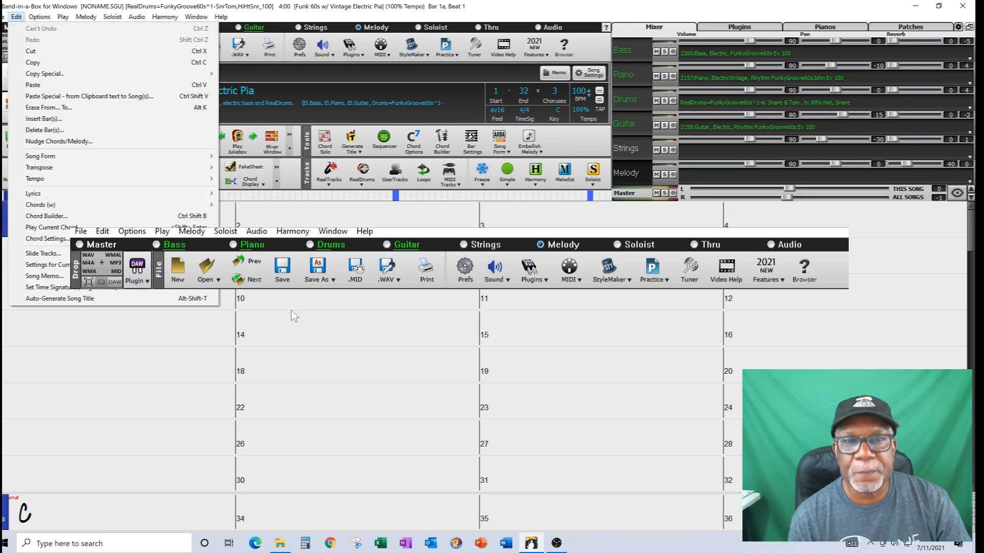
{"action": "left_click", "coordinate": [305, 296]}
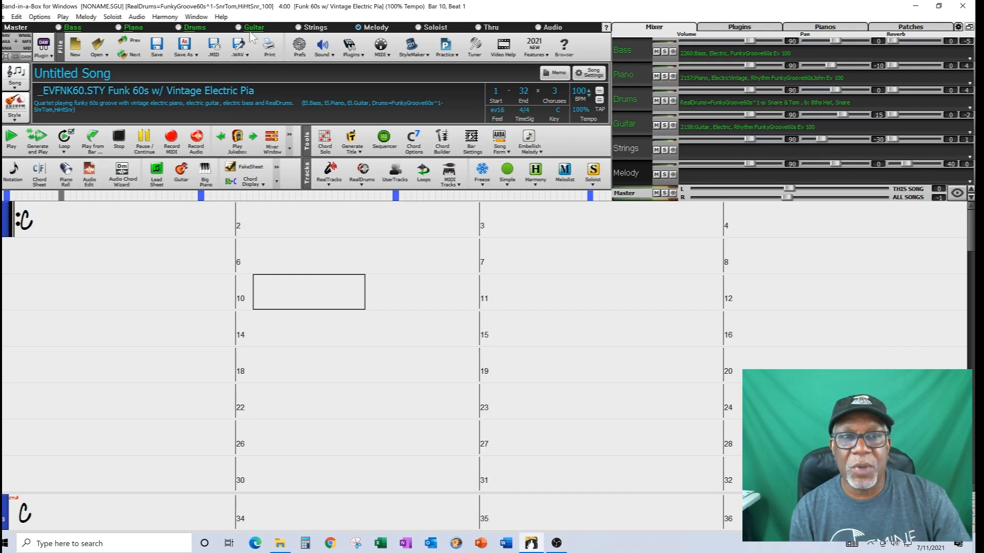
{"action": "left_click", "coordinate": [3, 17]}
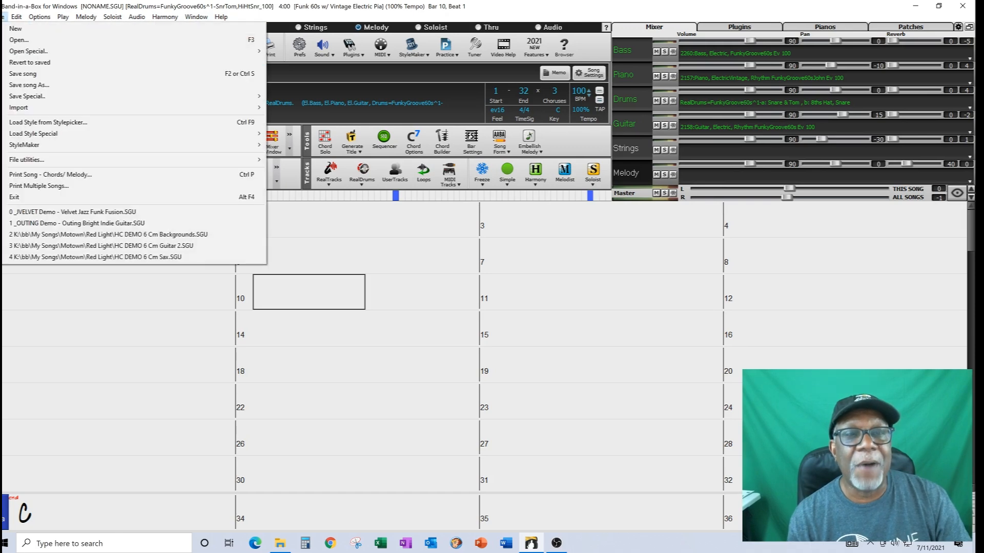
{"action": "left_click", "coordinate": [426, 283]}
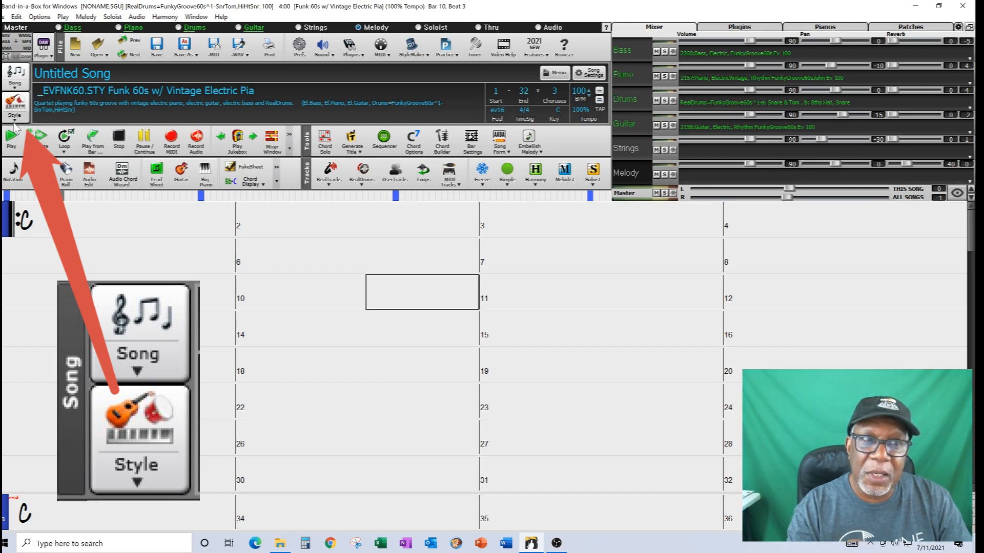
Open the StylePicker to browse all styles and examine its genre, time signature and feel filter options.
{"action": "left_click", "coordinate": [14, 124]}
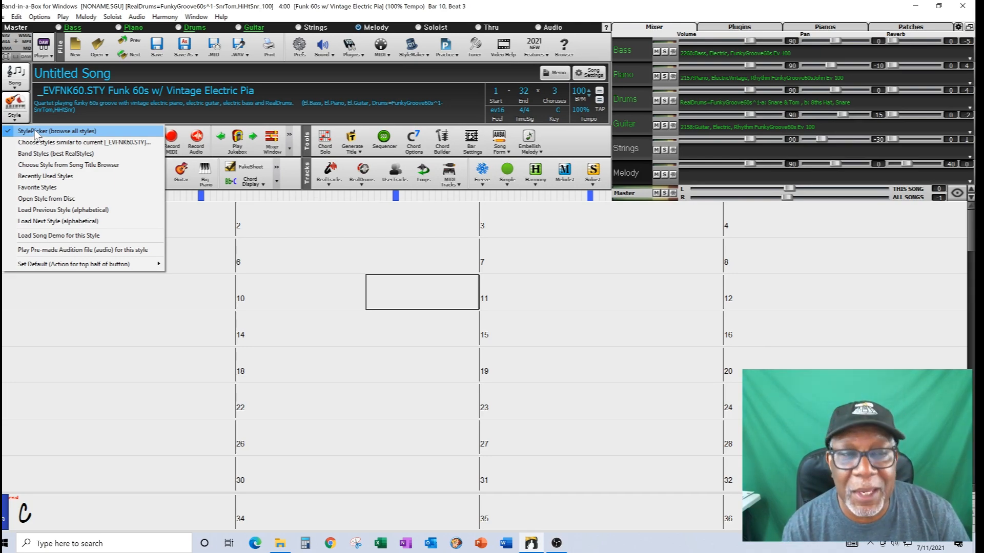
{"action": "left_click", "coordinate": [35, 130]}
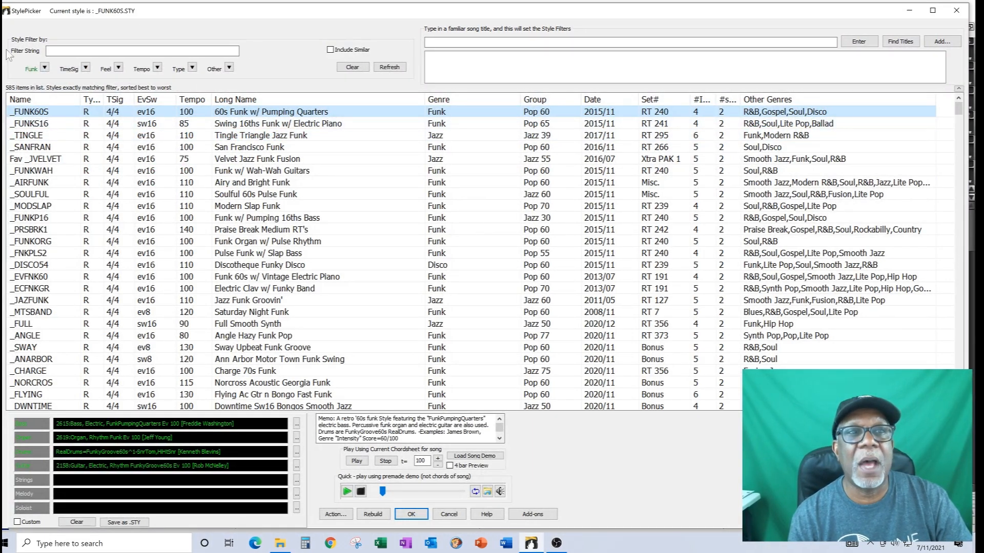
{"action": "left_click", "coordinate": [45, 68]}
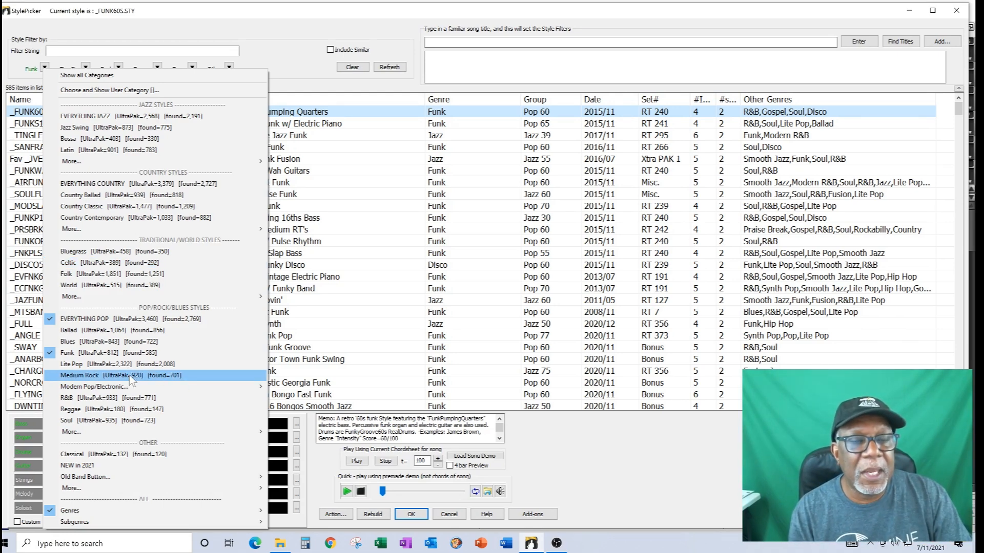
{"action": "left_click", "coordinate": [294, 91]}
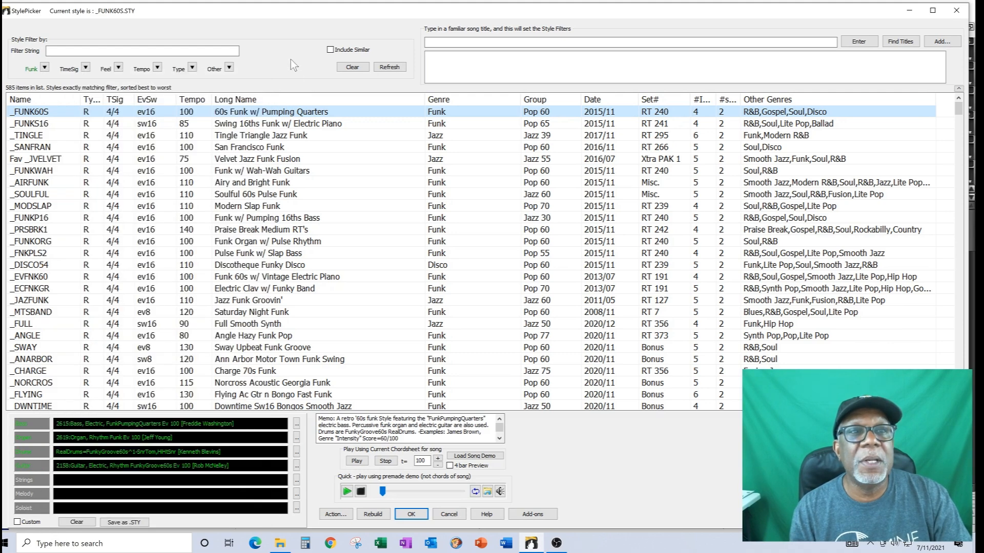
{"action": "left_click", "coordinate": [85, 68]}
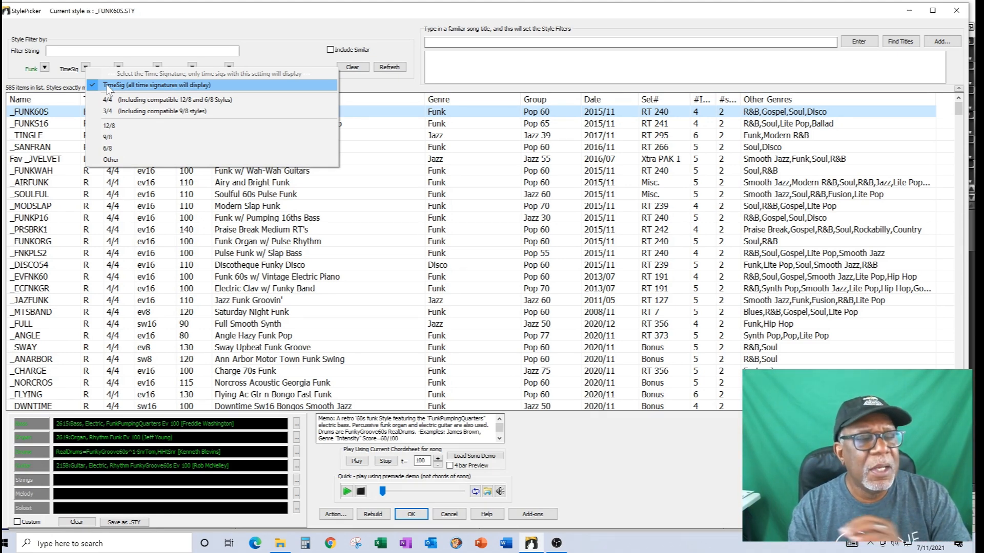
{"action": "left_click", "coordinate": [299, 51]}
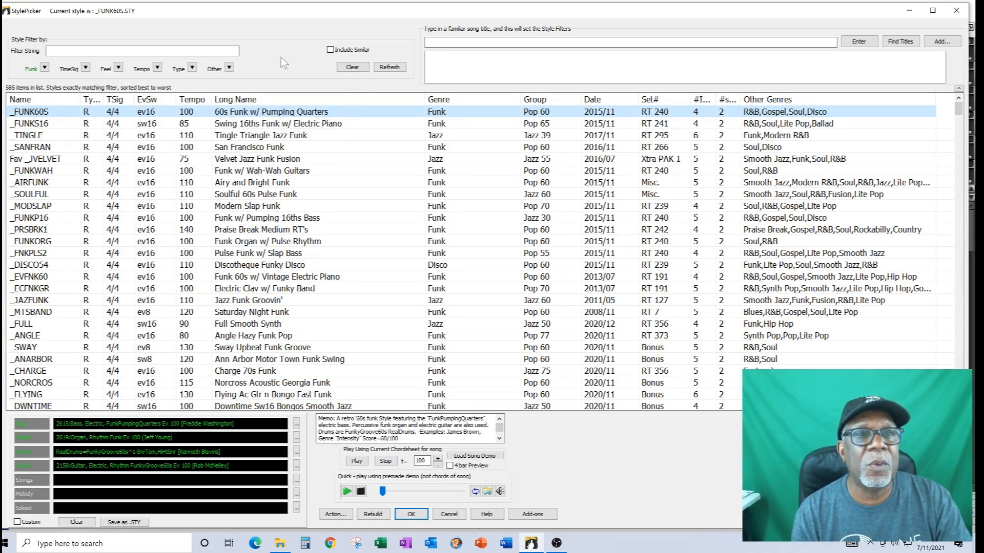
{"action": "left_click", "coordinate": [118, 68]}
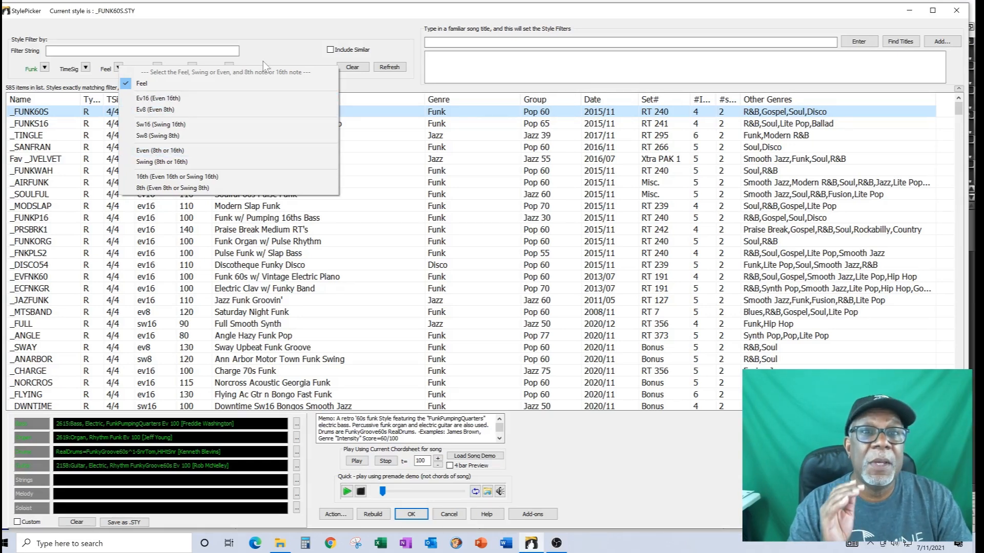
{"action": "left_click", "coordinate": [276, 42]}
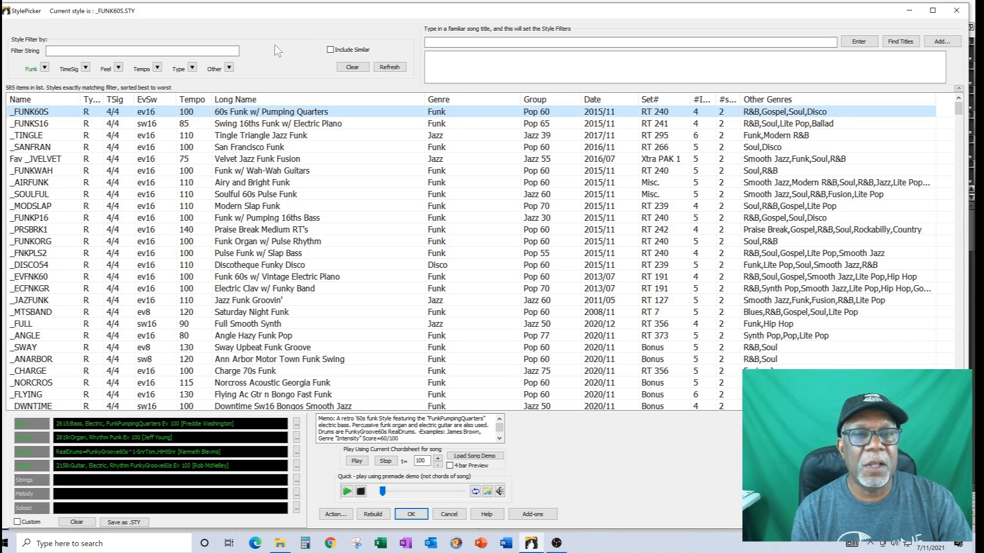
Examine the StylePicker's tempo, style type and other filter options.
{"action": "left_click", "coordinate": [157, 69]}
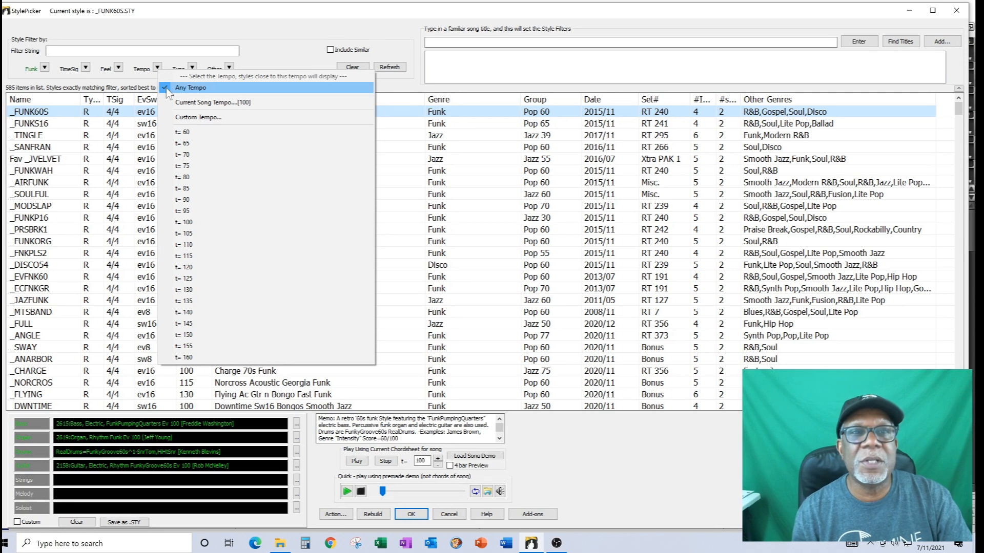
{"action": "left_click", "coordinate": [272, 62]}
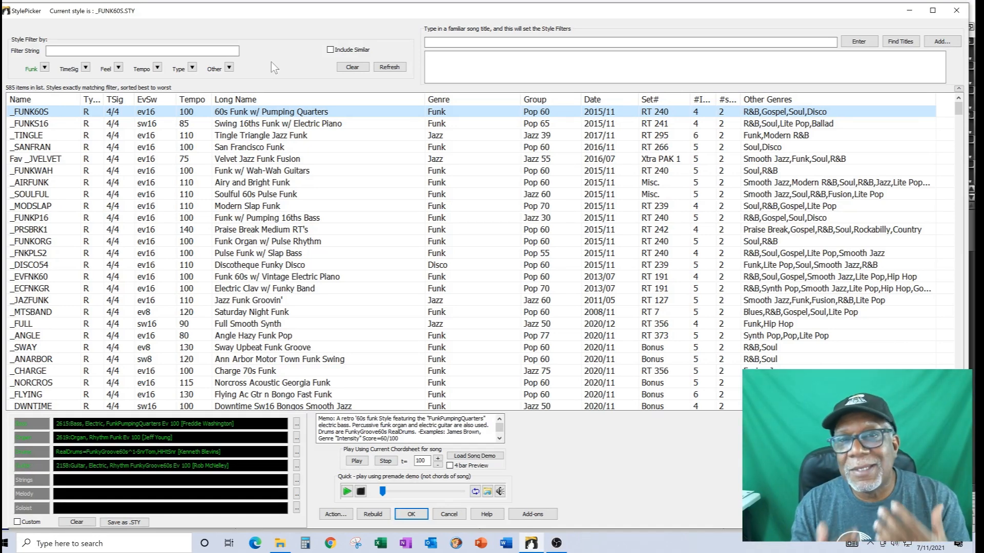
{"action": "left_click", "coordinate": [158, 68]}
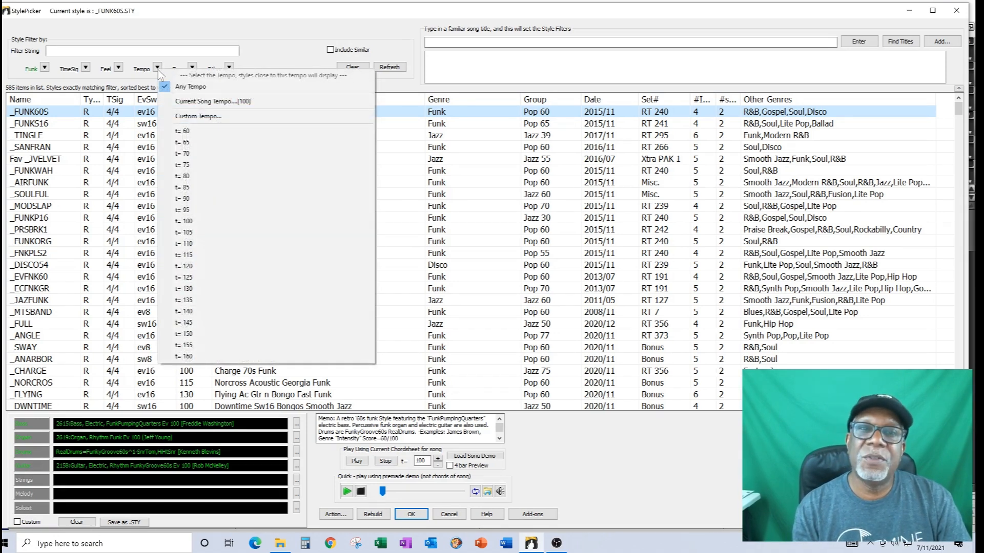
{"action": "left_click", "coordinate": [286, 60]}
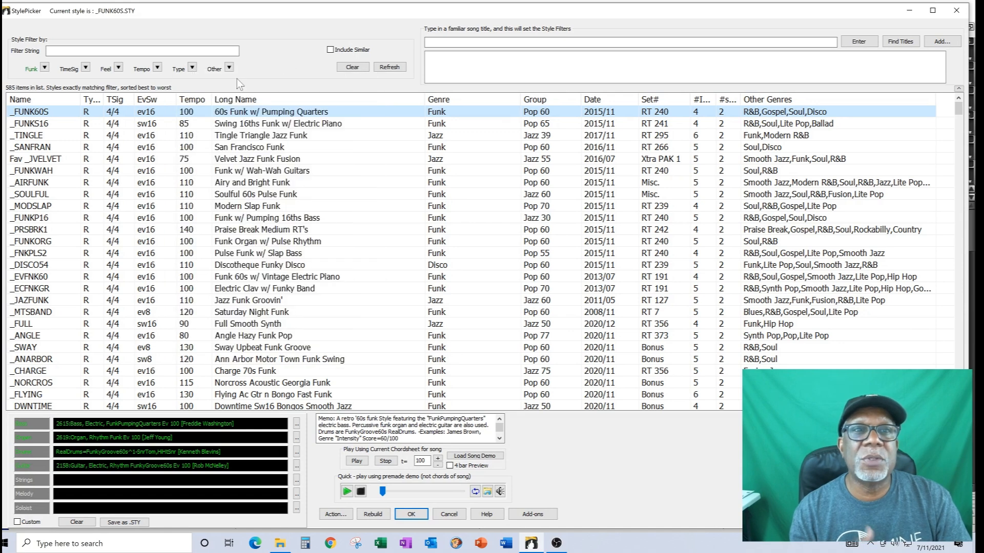
{"action": "left_click", "coordinate": [192, 68]}
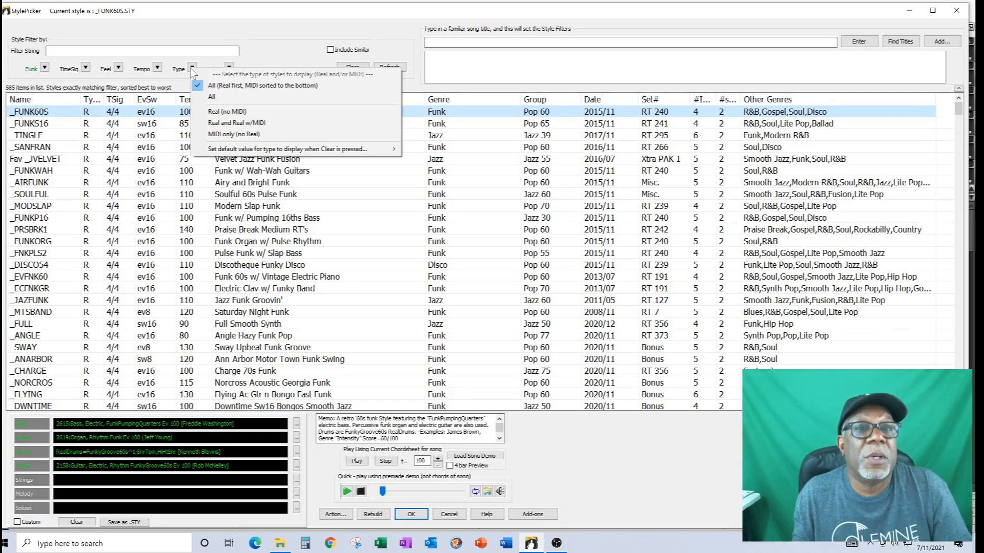
{"action": "left_click", "coordinate": [260, 59]}
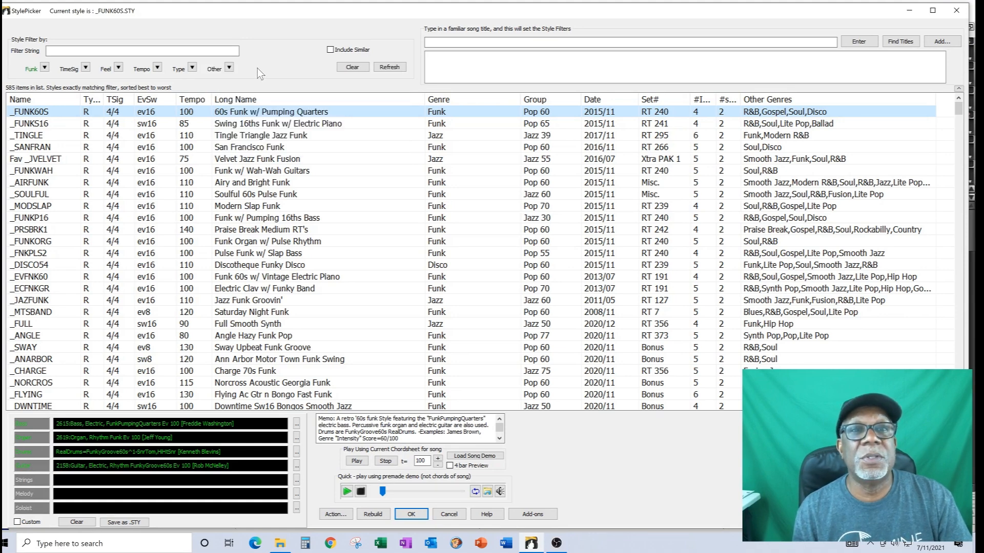
{"action": "left_click", "coordinate": [228, 68]}
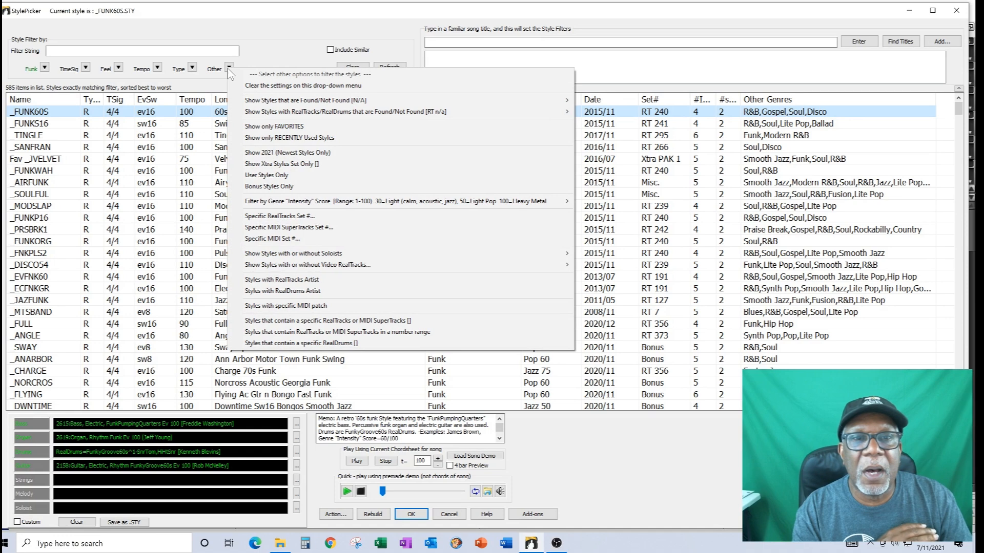
{"action": "left_click", "coordinate": [264, 63]}
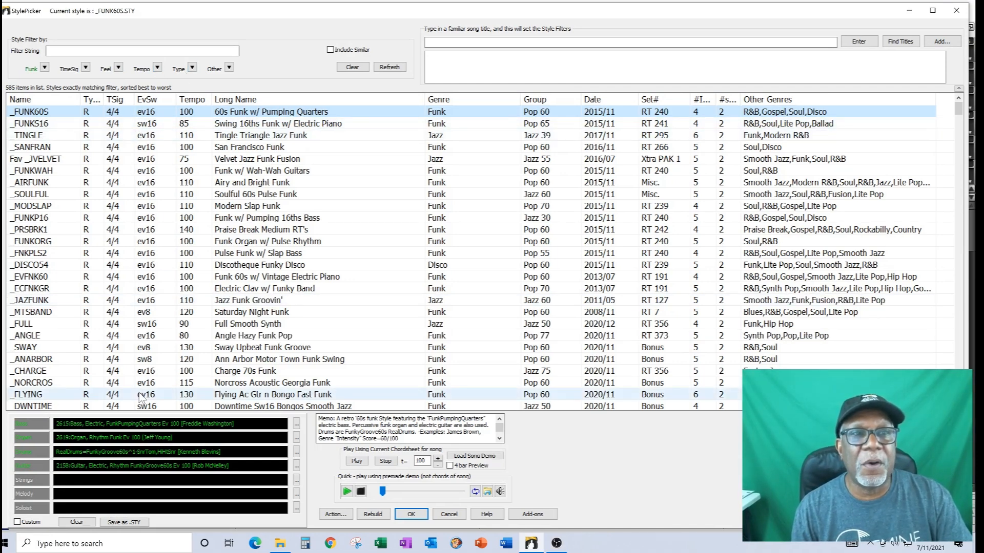
Filter the style list by the R&B genre.
{"action": "left_click", "coordinate": [45, 68]}
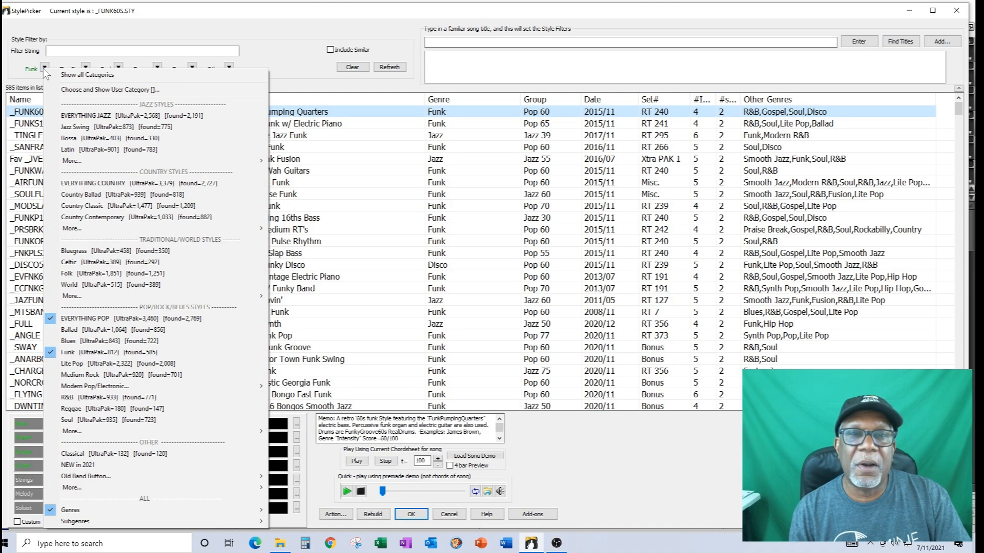
{"action": "left_click", "coordinate": [94, 397]}
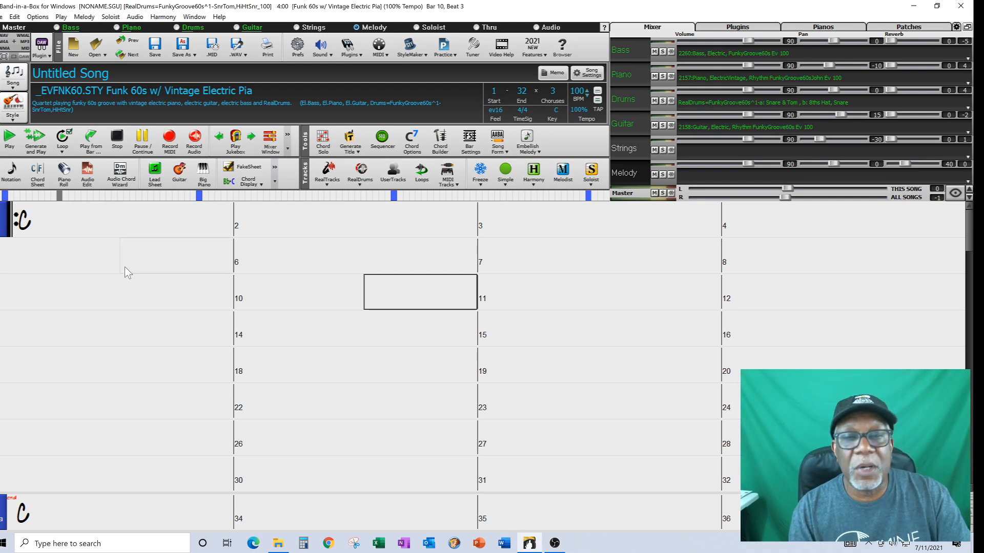
Reopen the StylePicker for all styles and filter the list by the Funk genre.
{"action": "left_click", "coordinate": [12, 121]}
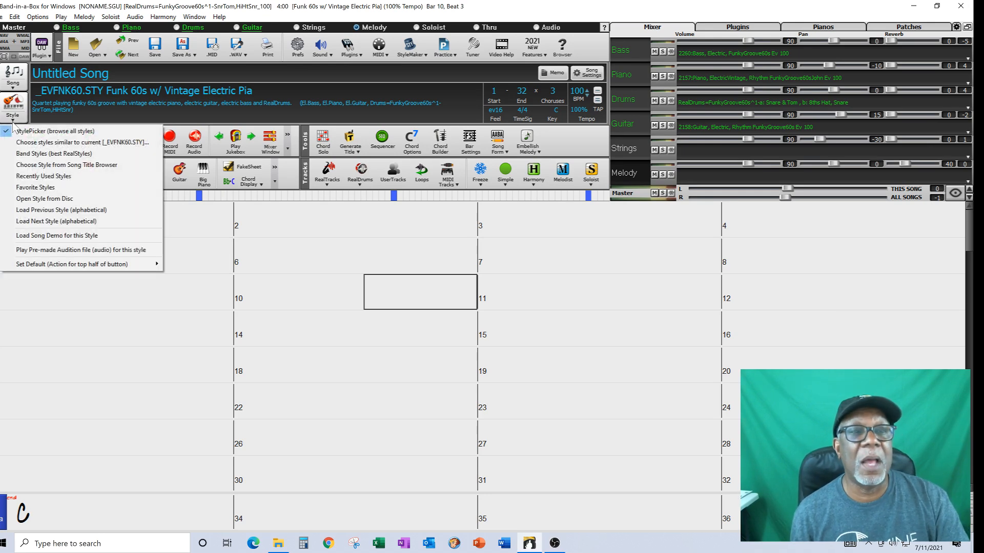
{"action": "left_click", "coordinate": [36, 135]}
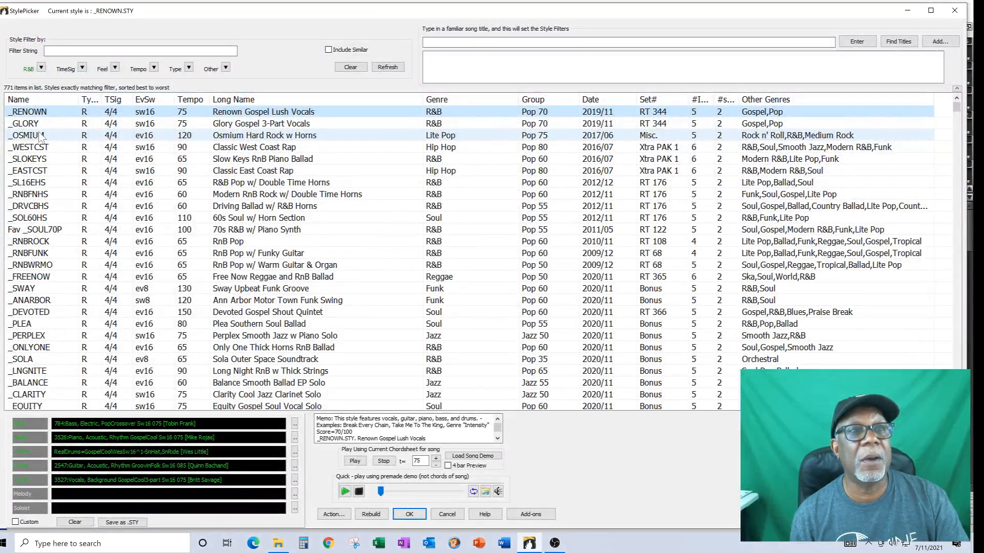
{"action": "left_click", "coordinate": [41, 67]}
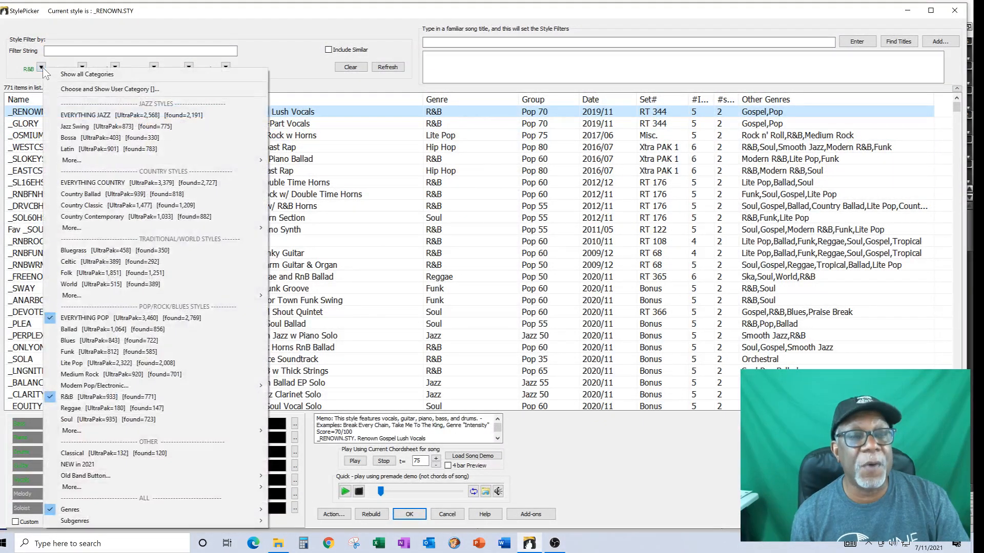
{"action": "left_click", "coordinate": [279, 45]}
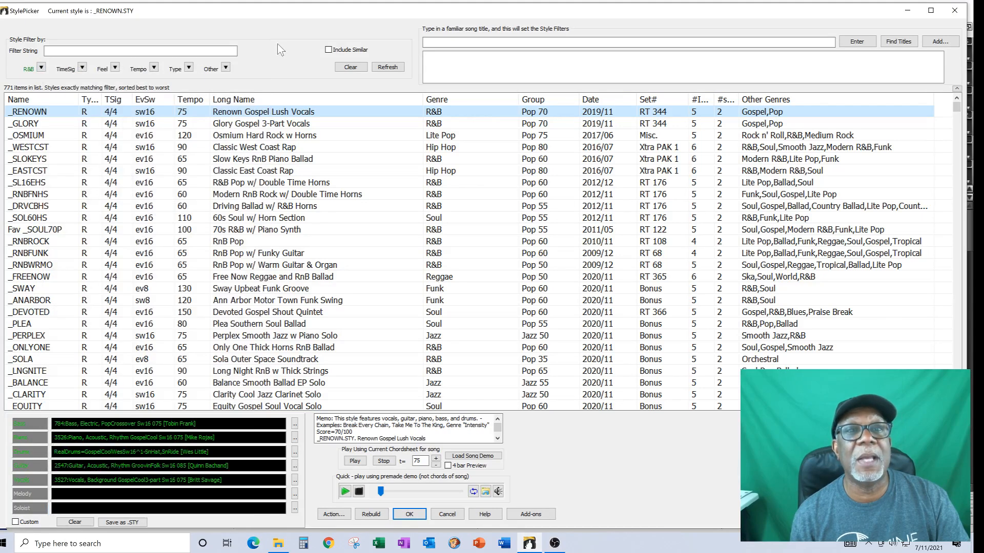
{"action": "left_click", "coordinate": [41, 68]}
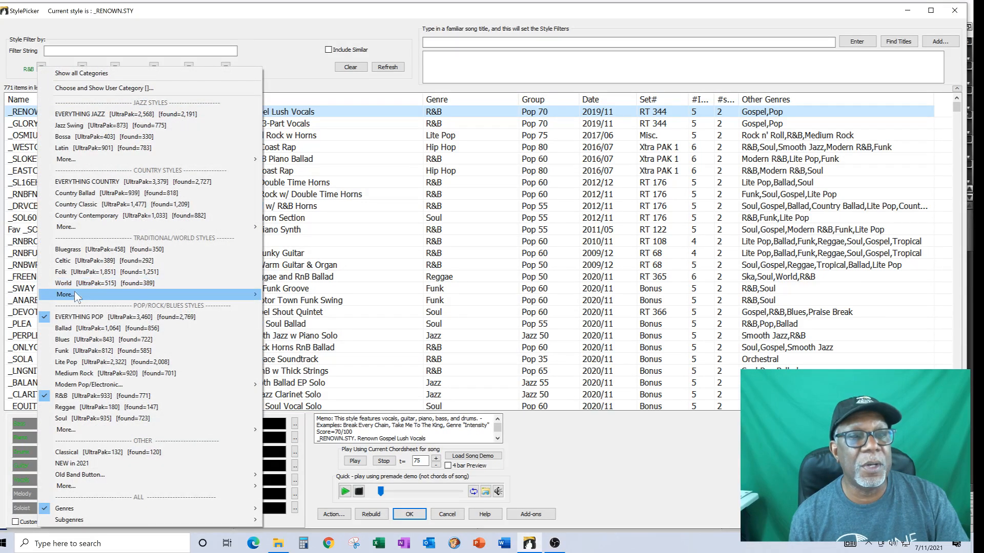
{"action": "left_click", "coordinate": [67, 351]}
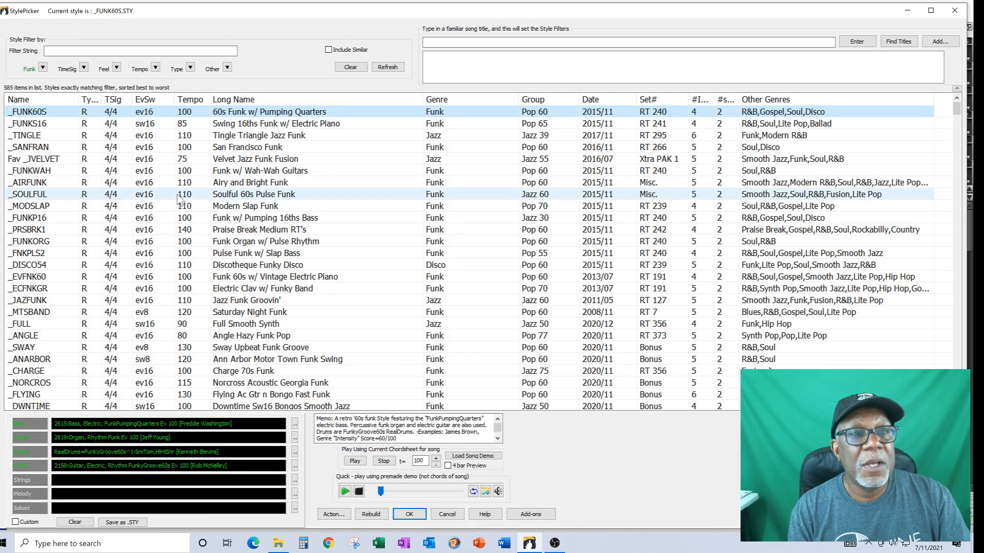
Select the _EVFNK60 style, Funk 60s w/ Vintage Electric Piano, listen to its premade demo and stop playback.
{"action": "left_click", "coordinate": [110, 160]}
{"action": "left_click", "coordinate": [273, 282]}
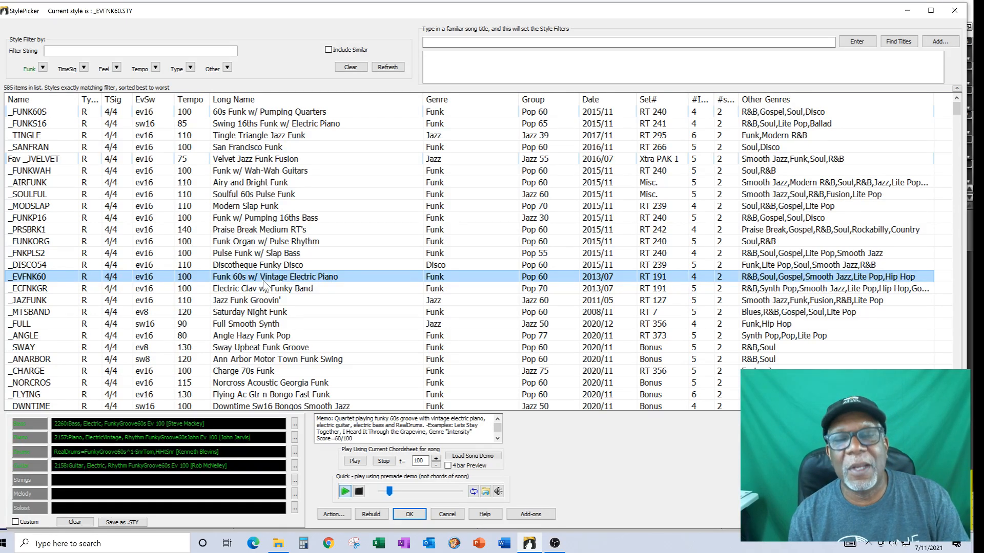
{"action": "left_click", "coordinate": [384, 461]}
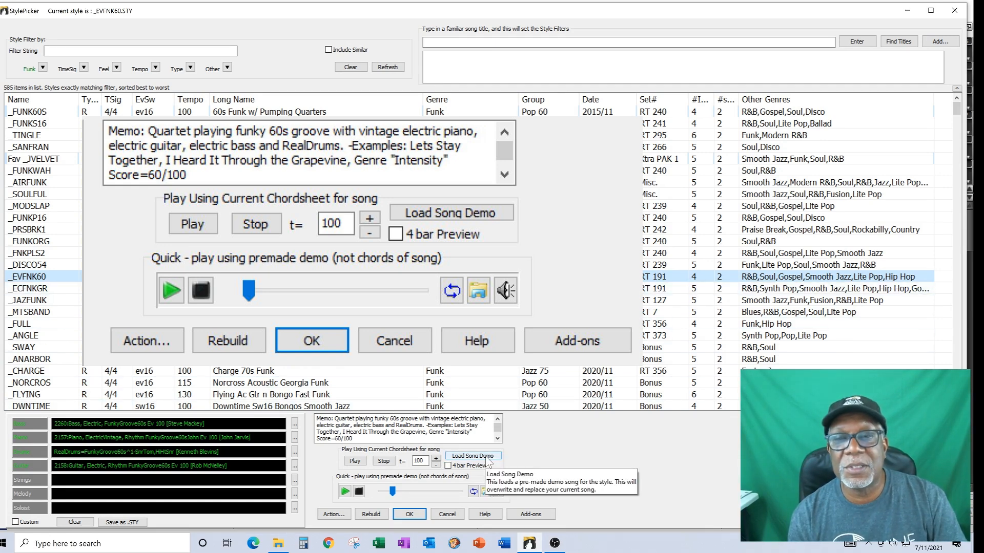
Load the style's first song demo, FunkyGroove60s Quartet with Vintage Electric Piano, and accept the style selection.
{"action": "left_click", "coordinate": [473, 456]}
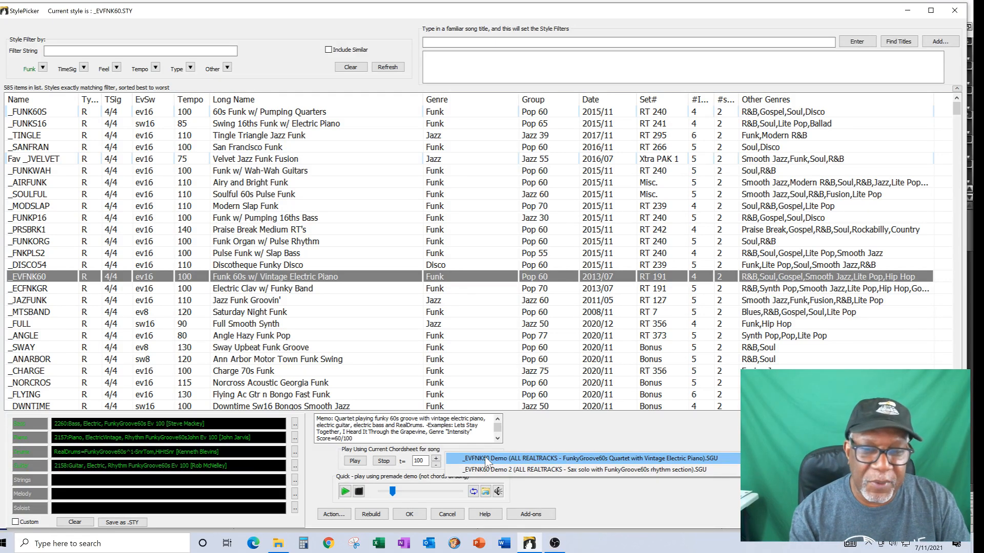
{"action": "left_click", "coordinate": [487, 459]}
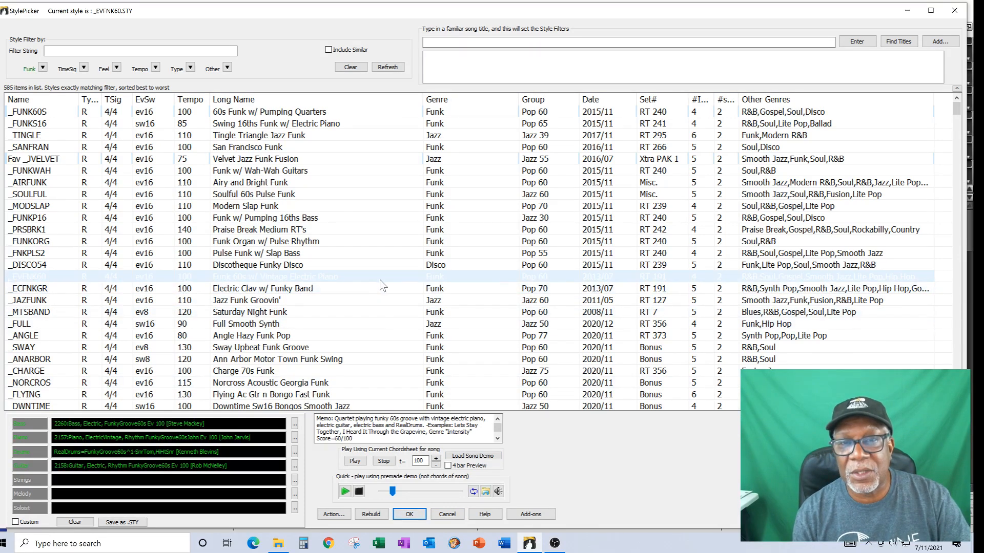
{"action": "left_click", "coordinate": [409, 515]}
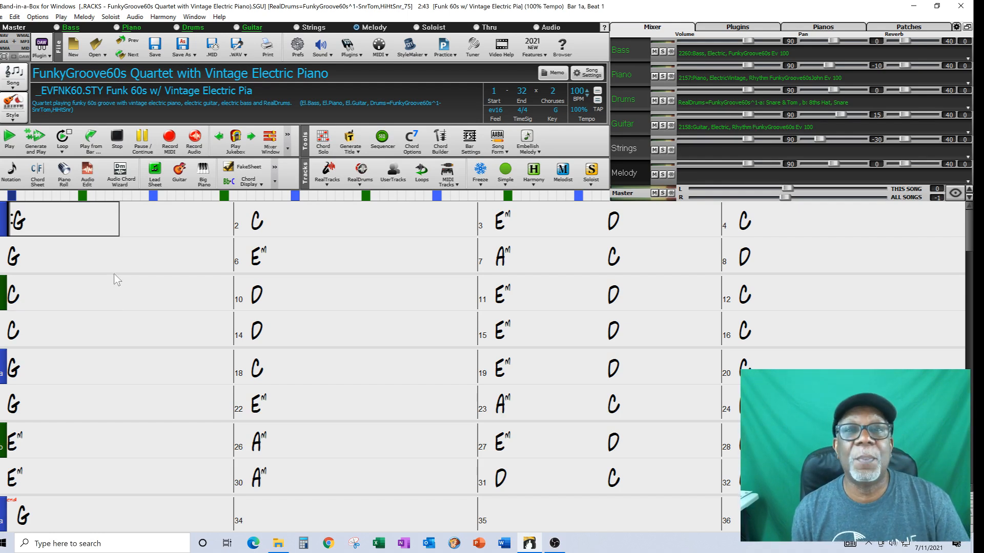
Generate the arrangement for the loaded demo song and play it.
{"action": "mouse_move", "coordinate": [93, 159]}
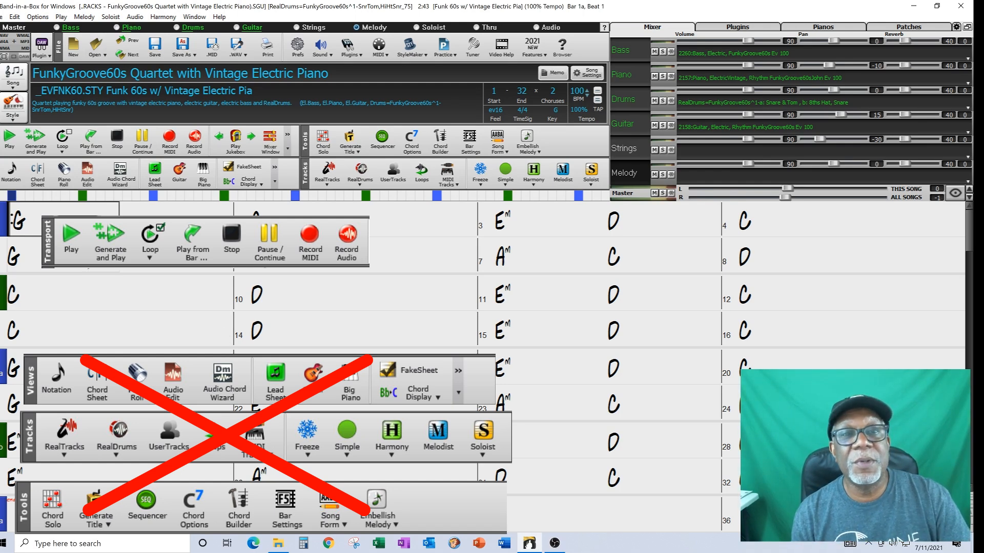
{"action": "left_click", "coordinate": [37, 142]}
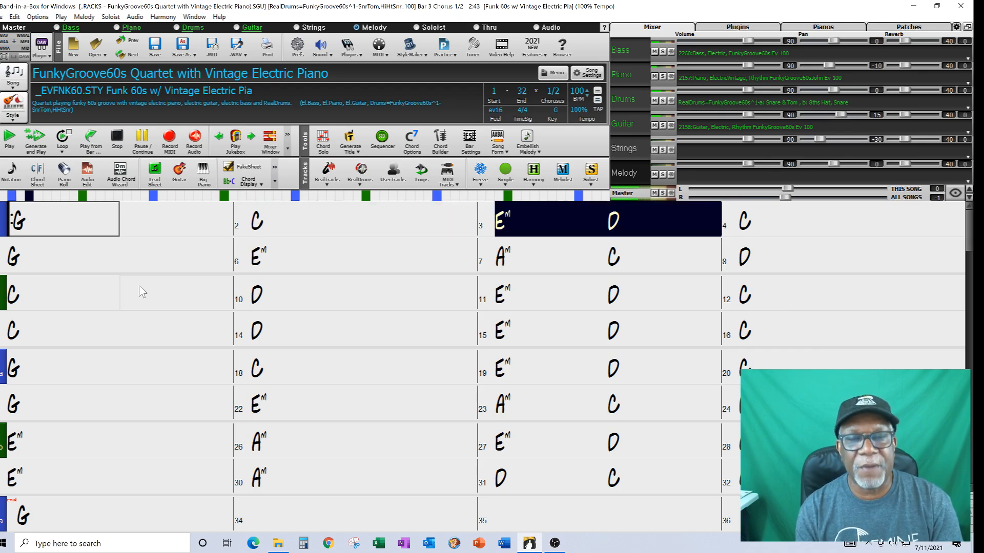
Stop playback, play the song from bar 5 and again from bar 1, stopping it each time.
{"action": "left_click", "coordinate": [117, 139]}
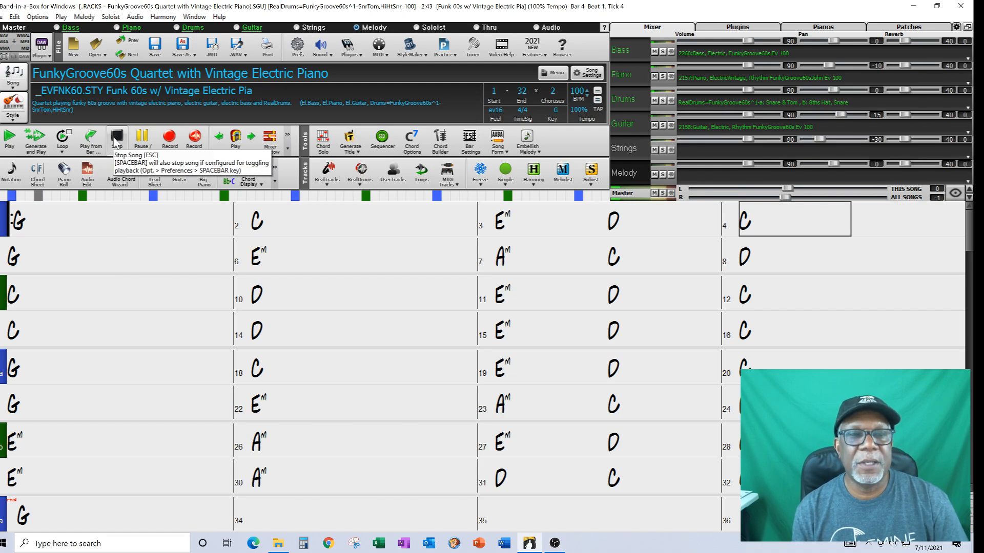
{"action": "left_click", "coordinate": [49, 267]}
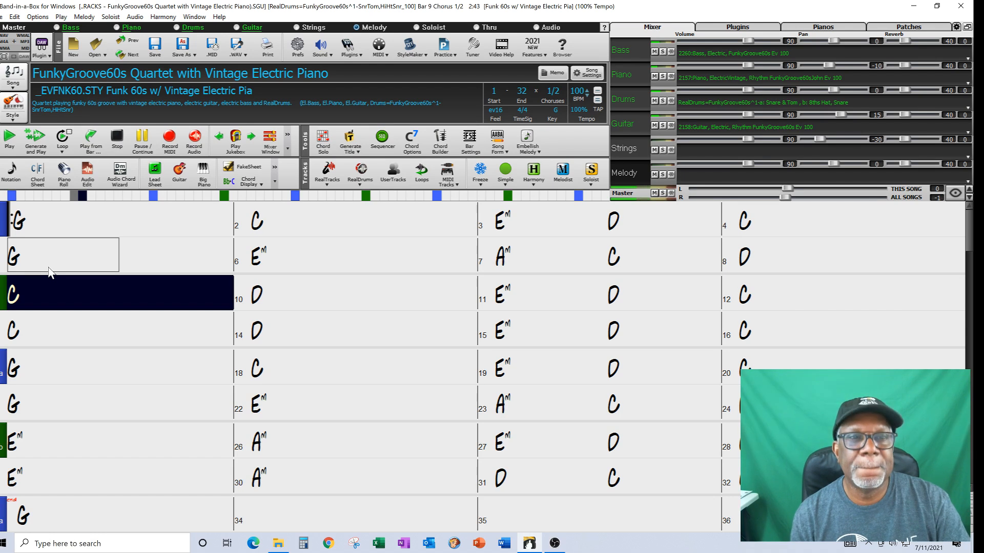
{"action": "left_click", "coordinate": [117, 145]}
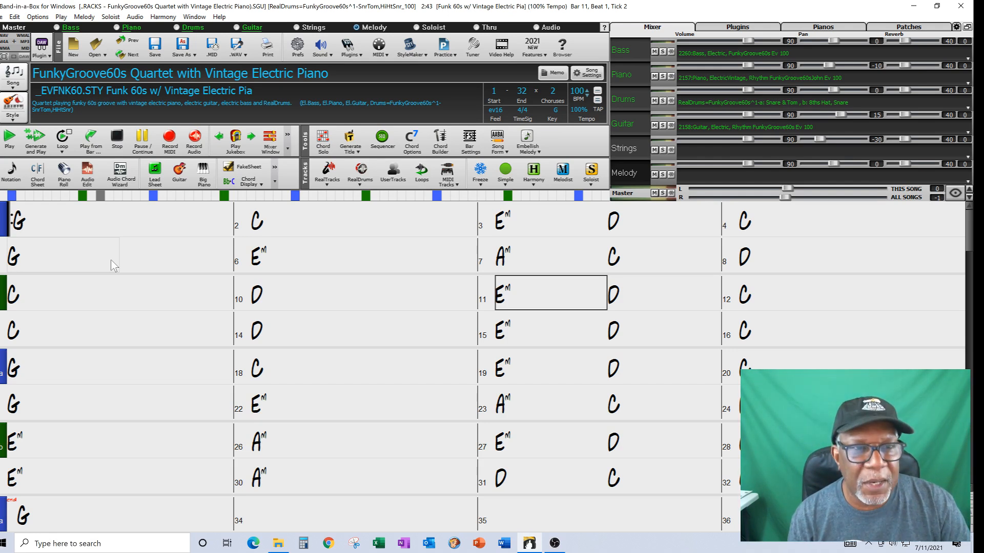
{"action": "left_click", "coordinate": [44, 220]}
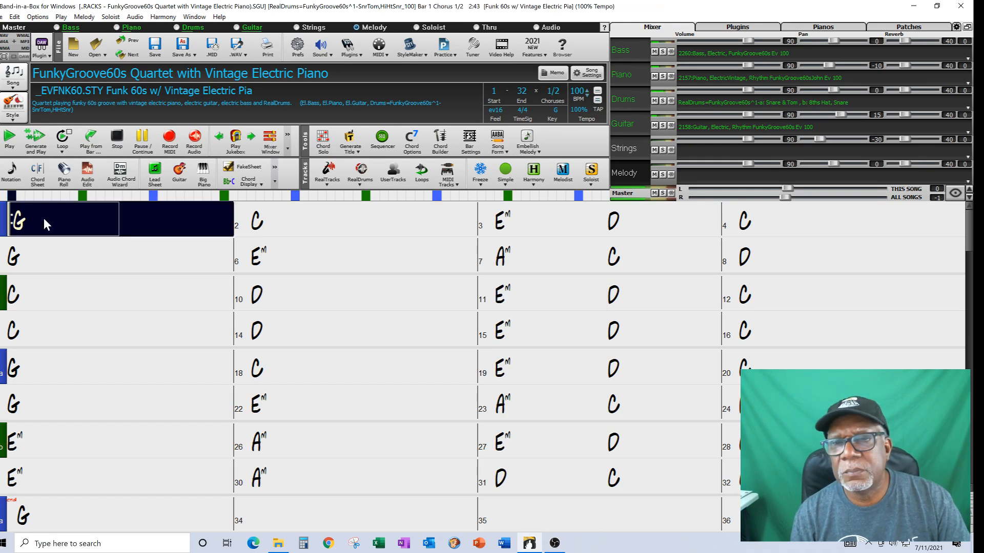
{"action": "left_click", "coordinate": [117, 146]}
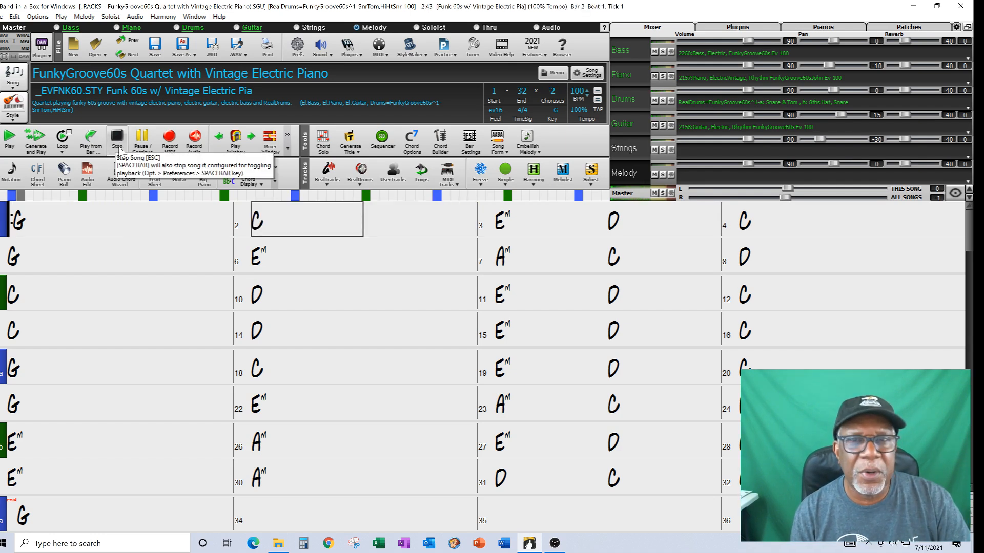
Set the song tempo to 90 beats per minute.
{"action": "left_click", "coordinate": [580, 93]}
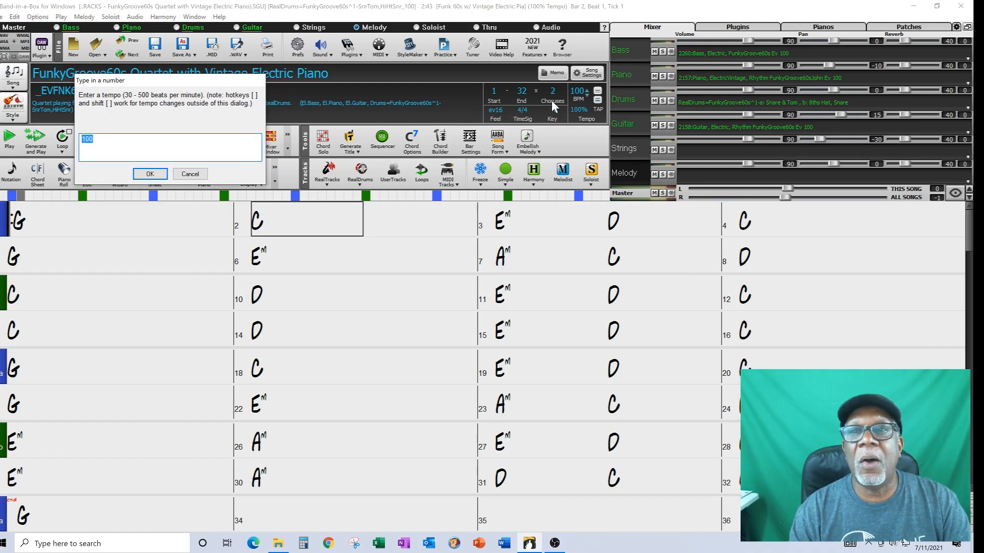
{"action": "type", "text": "90"}
{"action": "left_click", "coordinate": [138, 174]}
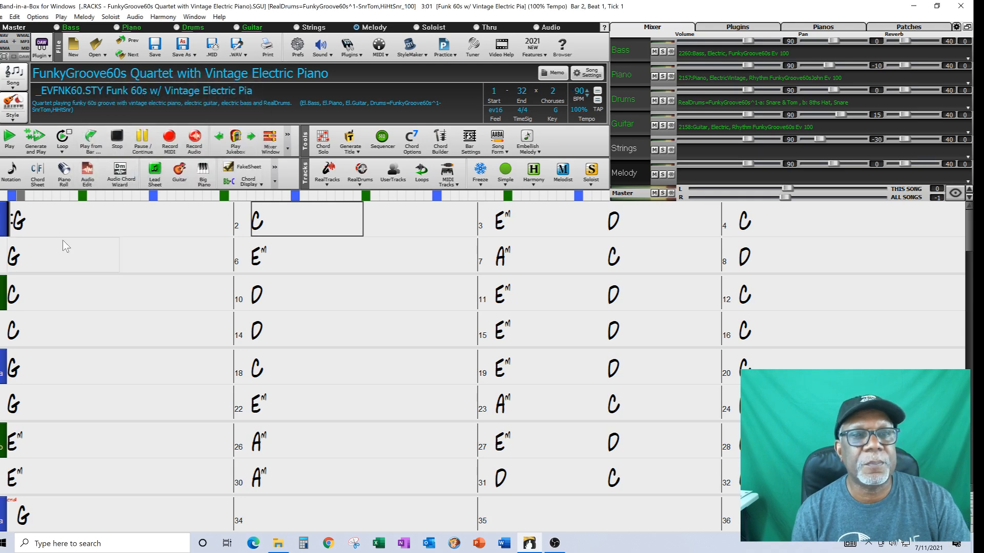
Play the song from bar 1 and stop, and regenerate the arrangement, listening to it before stopping playback.
{"action": "double_click", "coordinate": [56, 227]}
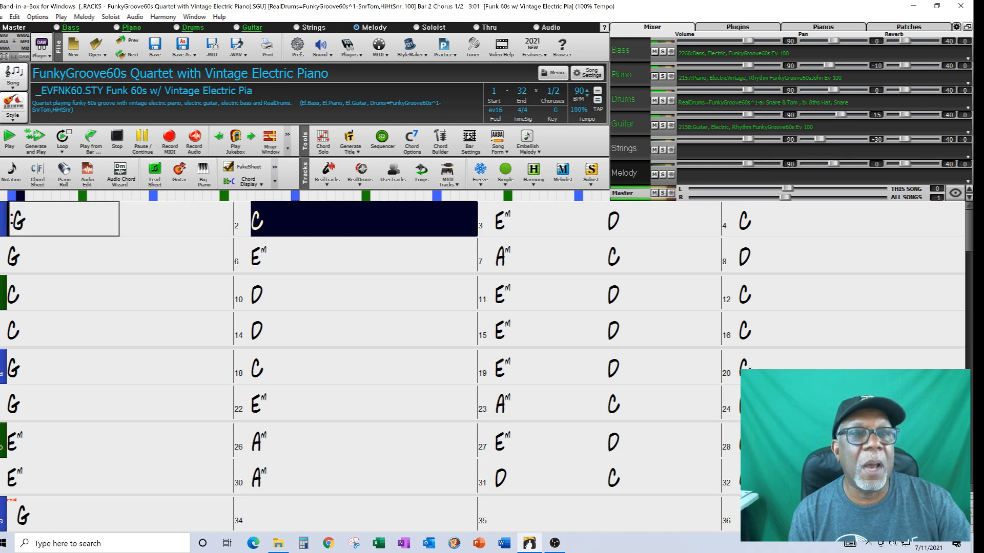
{"action": "left_click", "coordinate": [124, 141]}
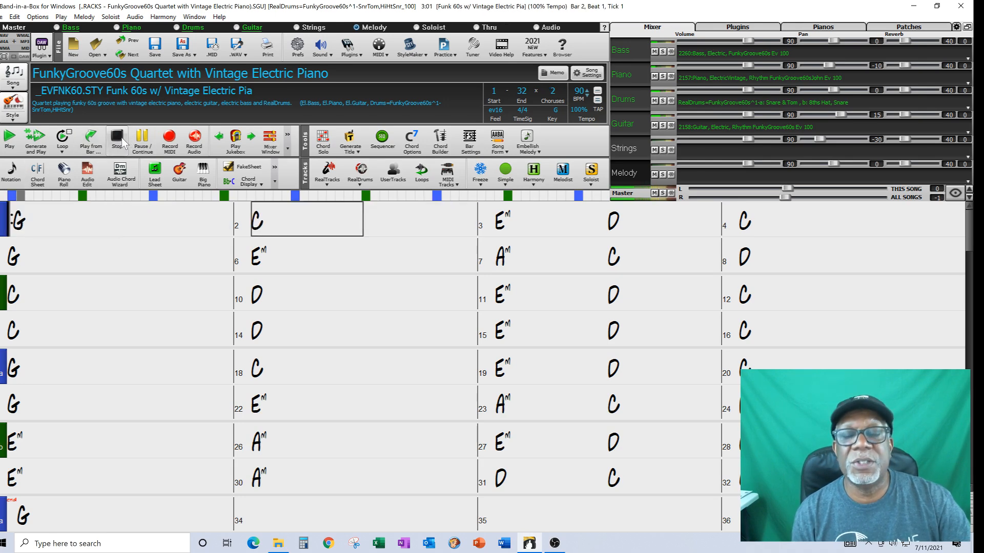
{"action": "left_click", "coordinate": [35, 138]}
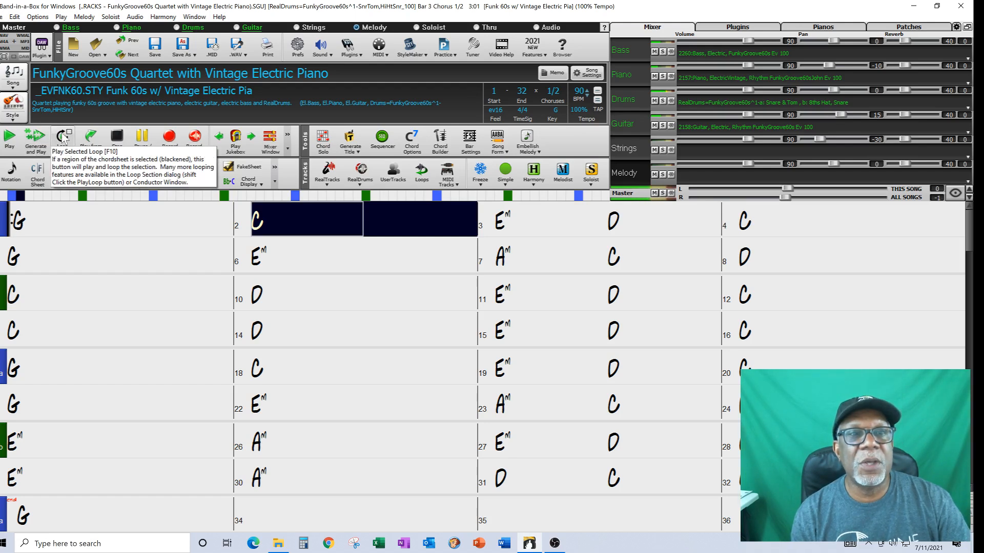
{"action": "left_click", "coordinate": [118, 141]}
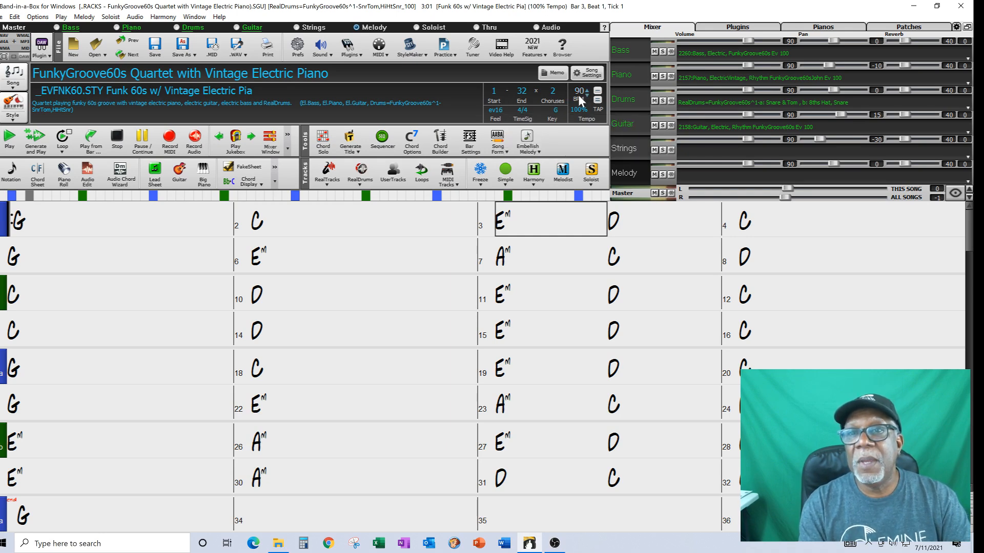
Transpose the song and set its key signature to B, regenerate and play the arrangement, and stop playback.
{"action": "left_click", "coordinate": [555, 110]}
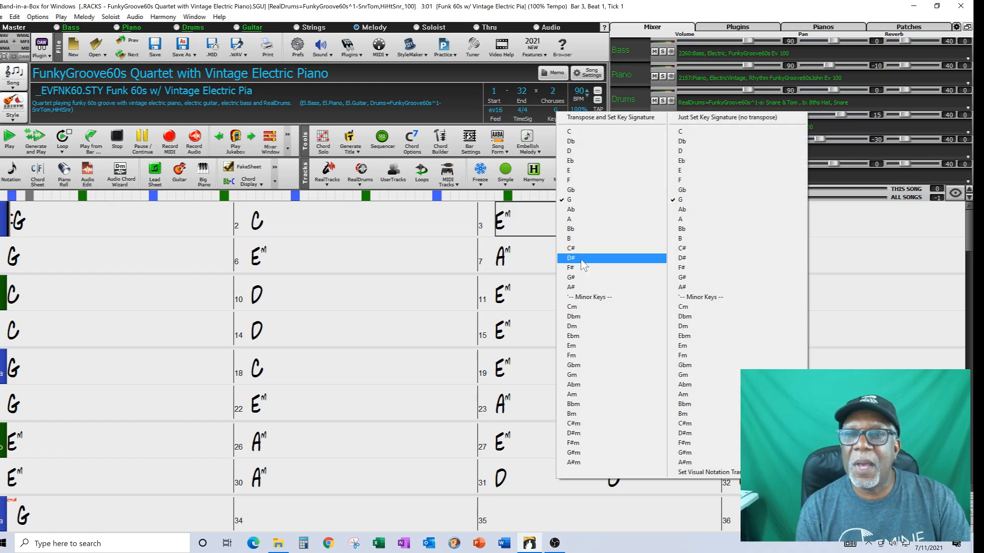
{"action": "left_click", "coordinate": [564, 239]}
{"action": "left_click", "coordinate": [35, 138]}
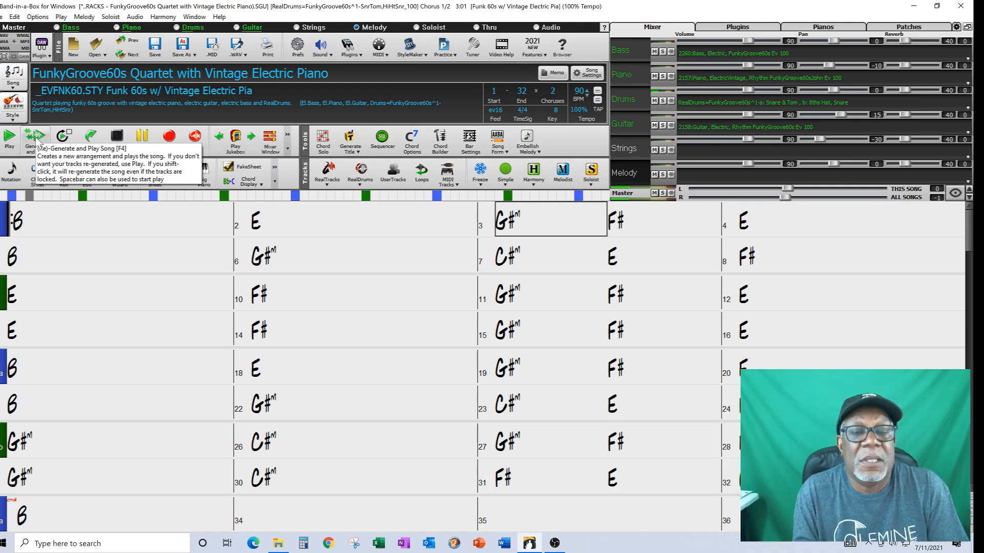
{"action": "left_click", "coordinate": [38, 135]}
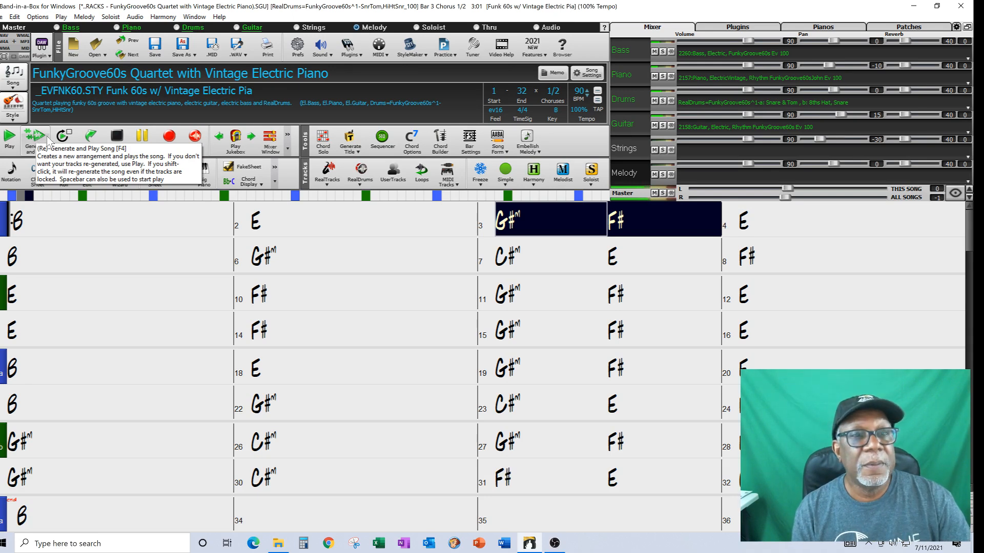
{"action": "left_click", "coordinate": [117, 137]}
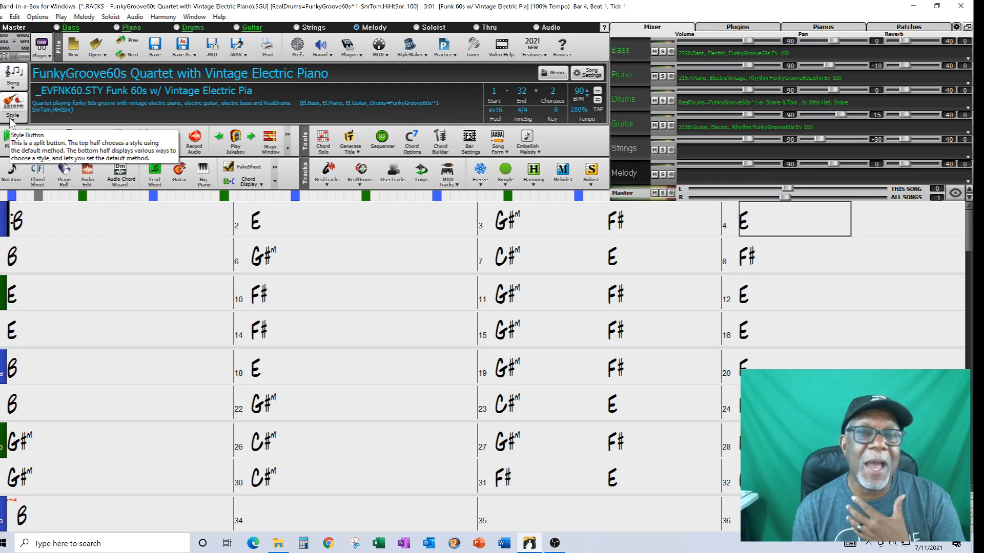
Review the transposed chords by selecting the chord cells in bars 1 to 3, and return to bar 1.
{"action": "left_click", "coordinate": [73, 233]}
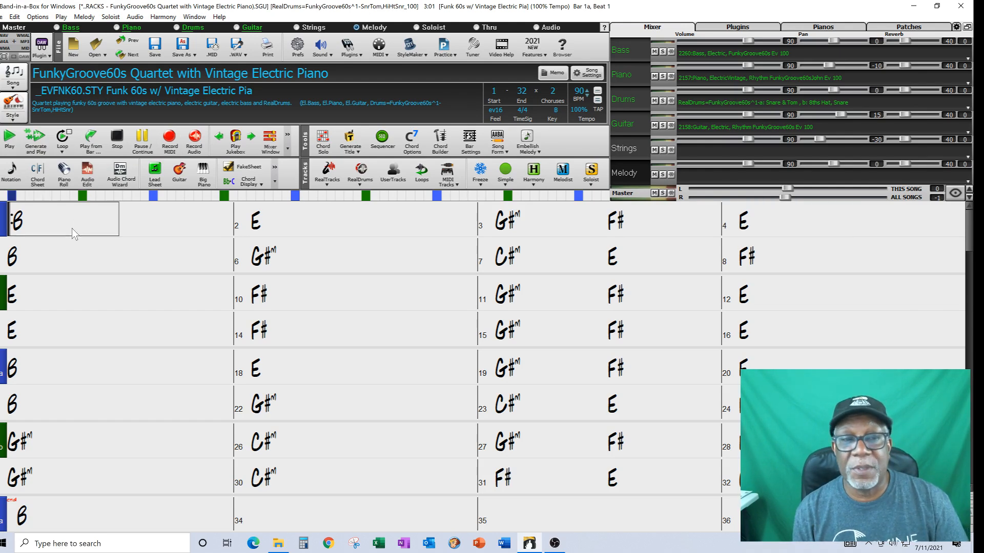
{"action": "left_click", "coordinate": [313, 214]}
{"action": "left_click", "coordinate": [522, 234]}
{"action": "left_click", "coordinate": [637, 223]}
{"action": "left_click", "coordinate": [60, 220]}
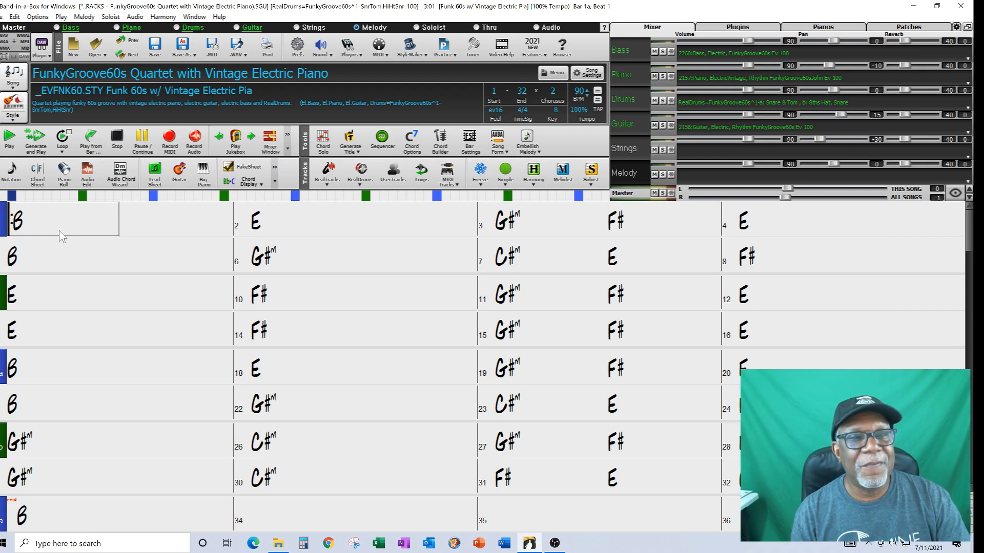
Start saving the song as a new file and browse to the My Songs folder inside bb.
{"action": "left_click", "coordinate": [2, 17]}
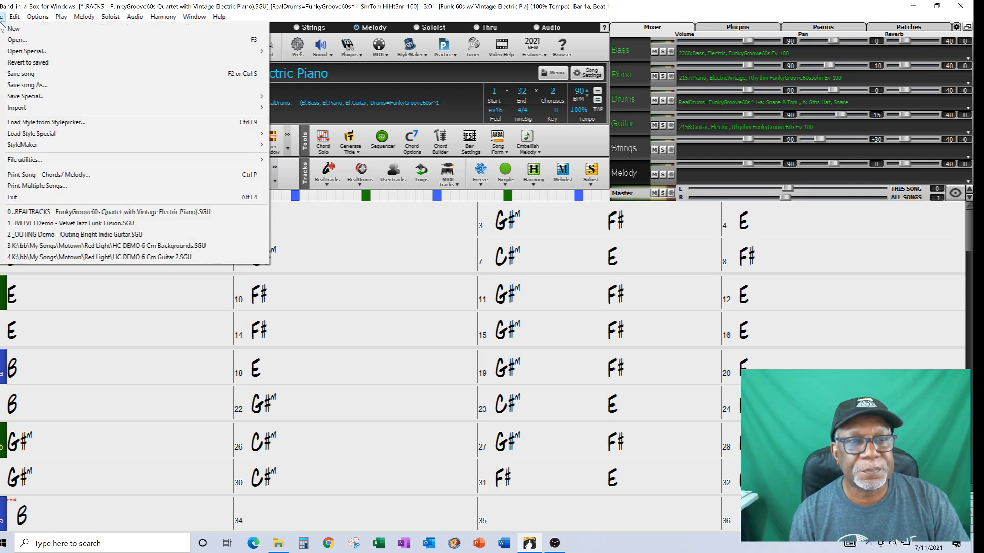
{"action": "mouse_move", "coordinate": [29, 94]}
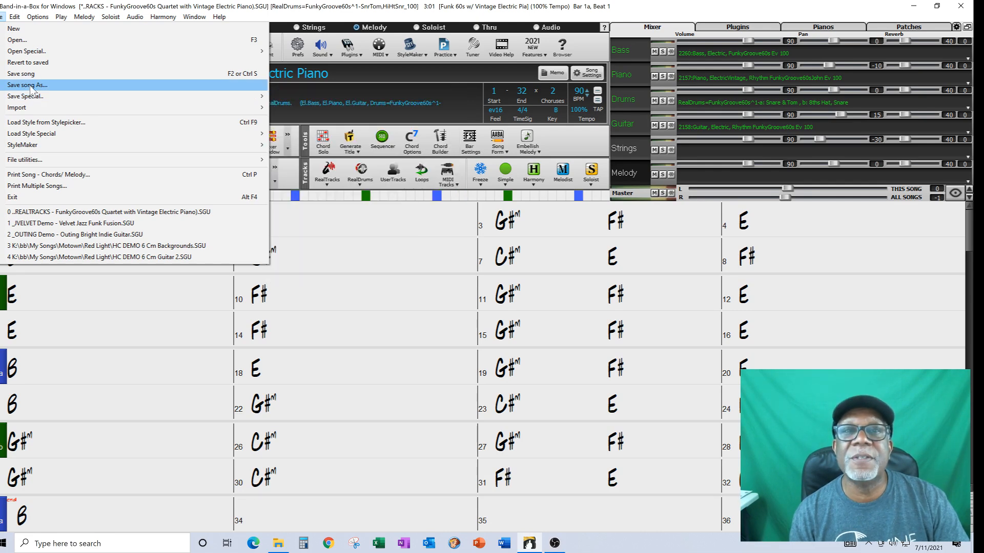
{"action": "left_click", "coordinate": [31, 88]}
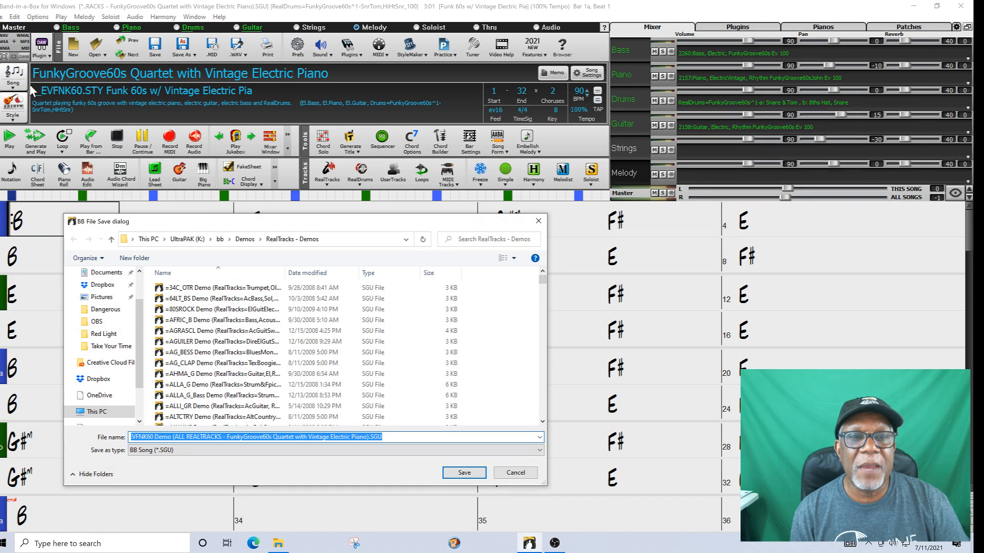
{"action": "left_click", "coordinate": [222, 239]}
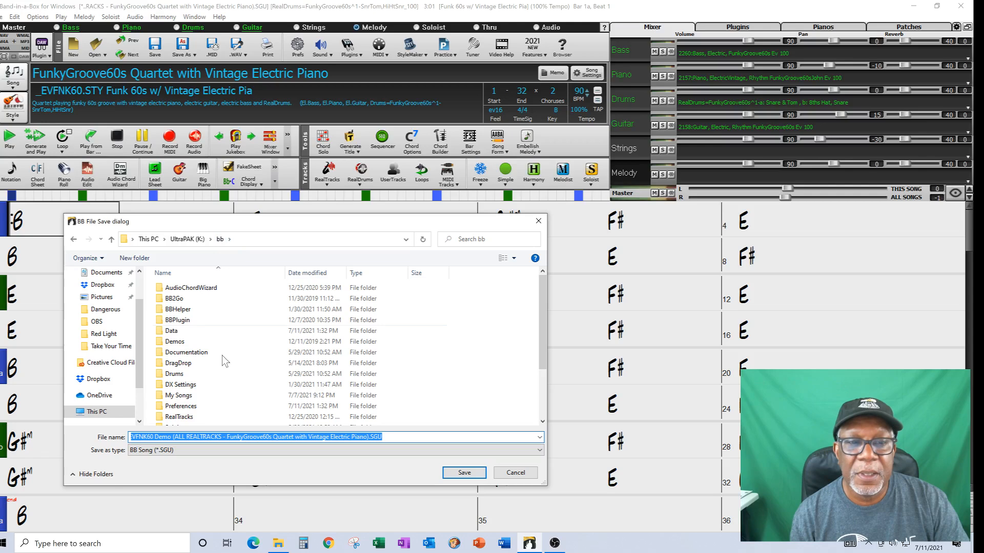
{"action": "double_click", "coordinate": [190, 399]}
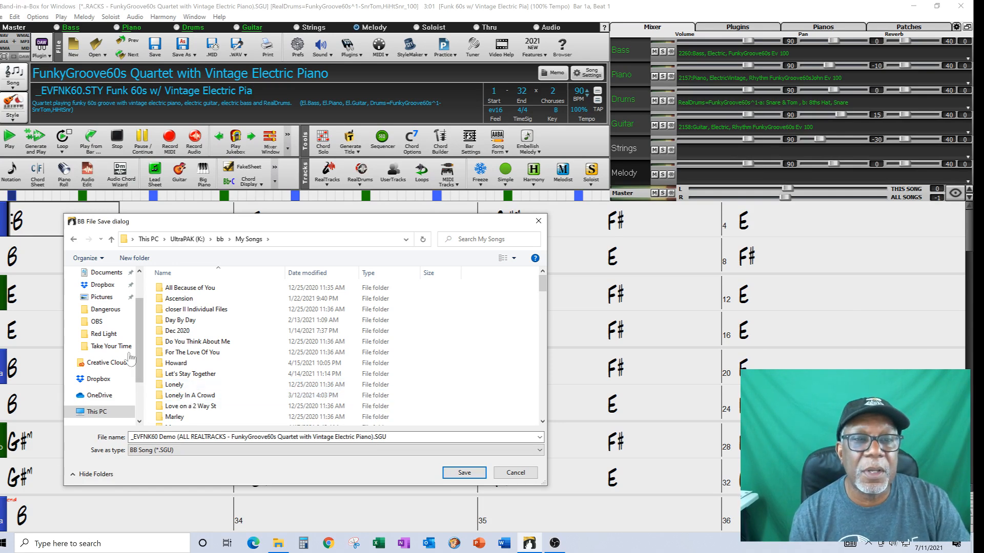
Create a folder named Basic BB inside My Songs and open it as the save location.
{"action": "left_click", "coordinate": [134, 258]}
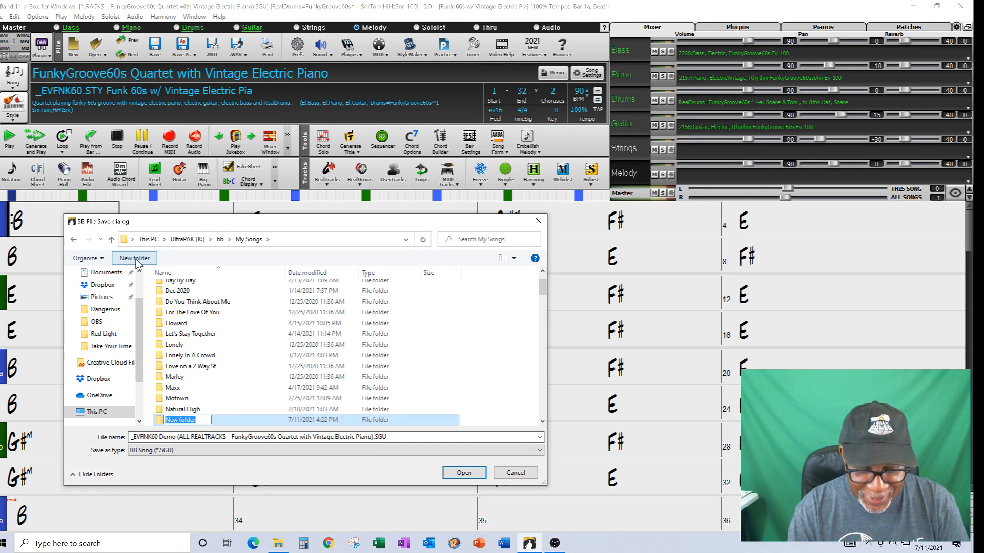
{"action": "type", "text": "Basic BB"}
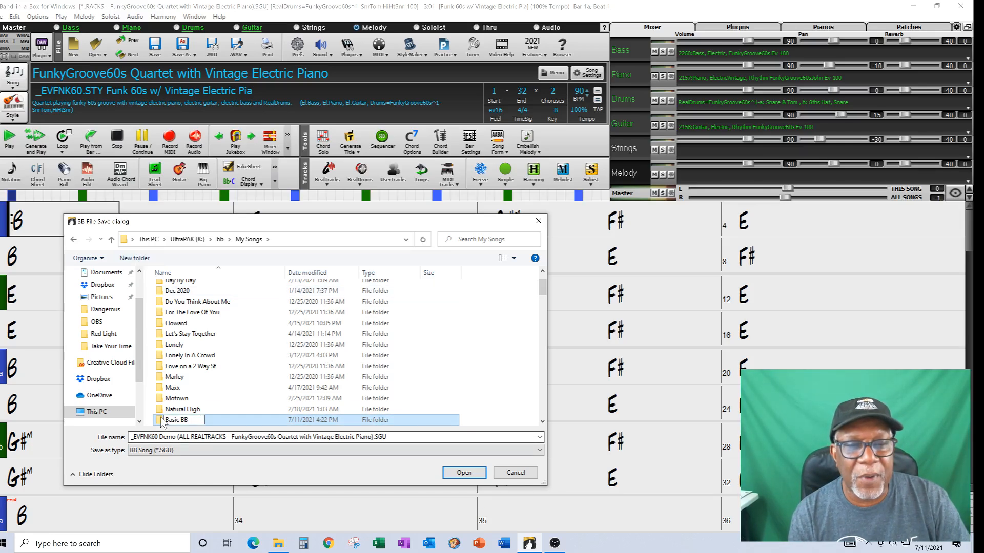
{"action": "key", "text": "Return"}
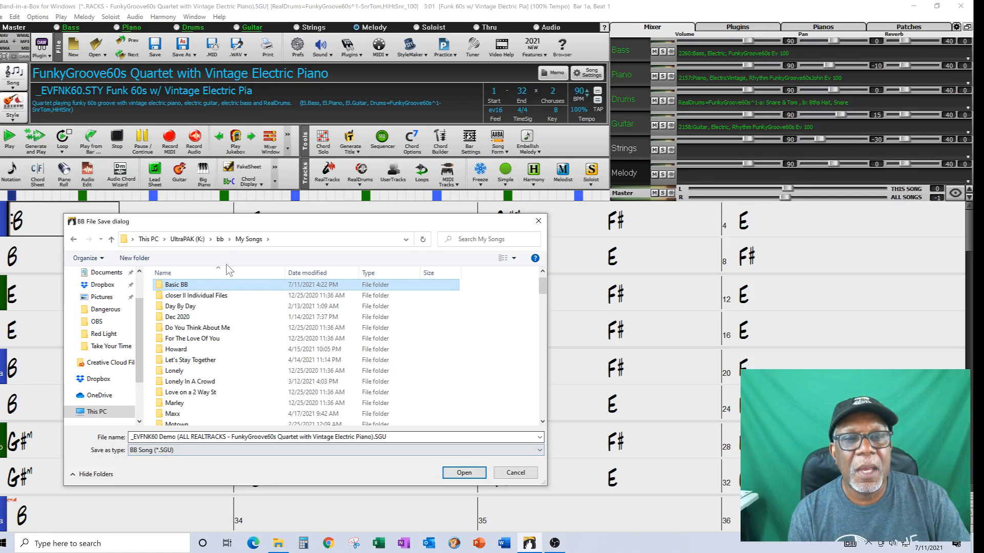
{"action": "double_click", "coordinate": [191, 285]}
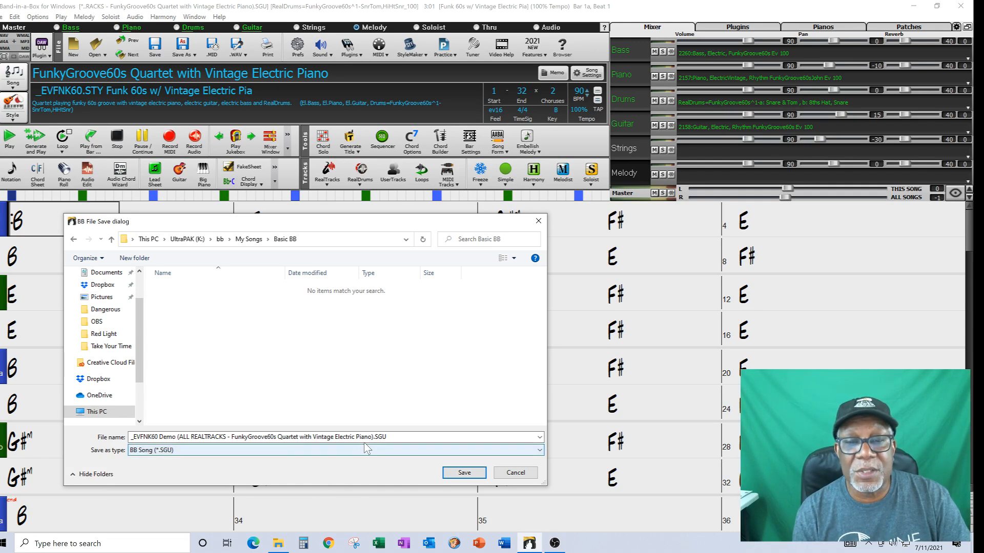
Replace the demo file name with Basic BB.SGU and save the song in the Basic BB folder.
{"action": "left_click", "coordinate": [202, 437]}
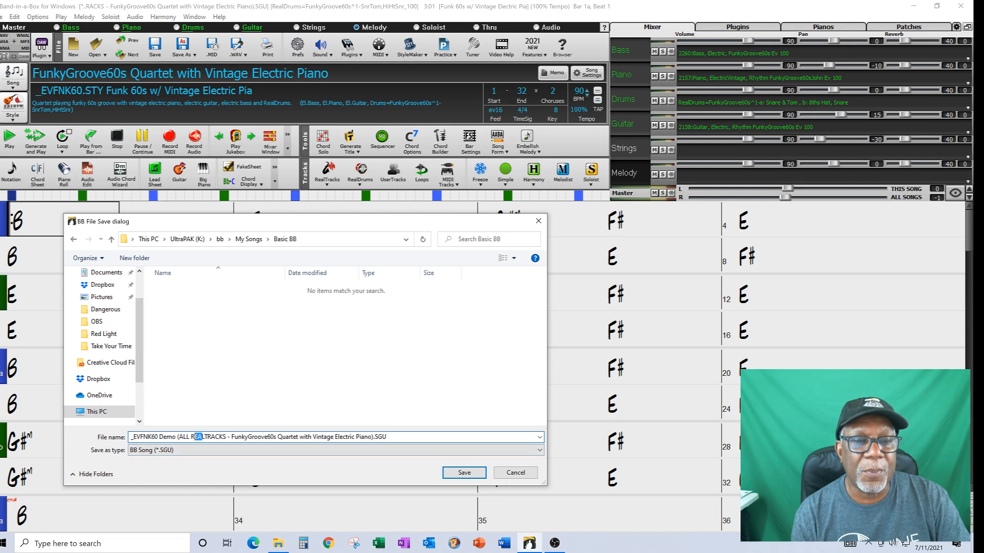
{"action": "key", "text": "Home"}
{"action": "type", "text": "Basic BB"}
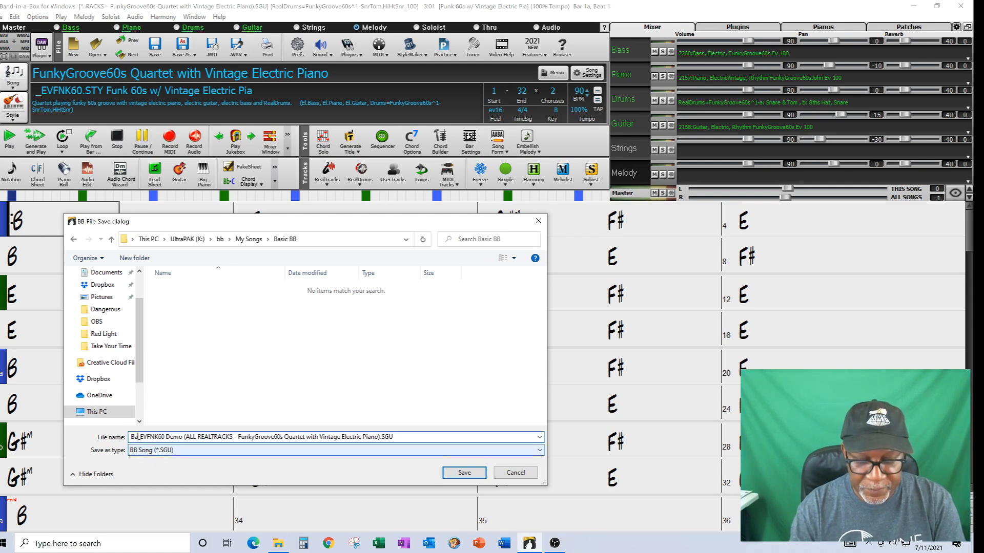
{"action": "key", "text": "Delete"}
{"action": "key", "text": "Delete"}
{"action": "key", "text": "Delete"}
{"action": "key", "text": "Delete"}
{"action": "key", "text": "Delete"}
{"action": "key", "text": "Delete"}
{"action": "key", "text": "Delete"}
{"action": "key", "text": "Delete"}
{"action": "key", "text": "Delete"}
{"action": "key", "text": "Delete"}
{"action": "key", "text": "Delete"}
{"action": "key", "text": "Delete"}
{"action": "key", "text": "Delete"}
{"action": "key", "text": "Delete"}
{"action": "key", "text": "Delete"}
{"action": "key", "text": "Delete"}
{"action": "key", "text": "Delete"}
{"action": "key", "text": "Delete"}
{"action": "key", "text": "Delete"}
{"action": "key", "text": "Delete"}
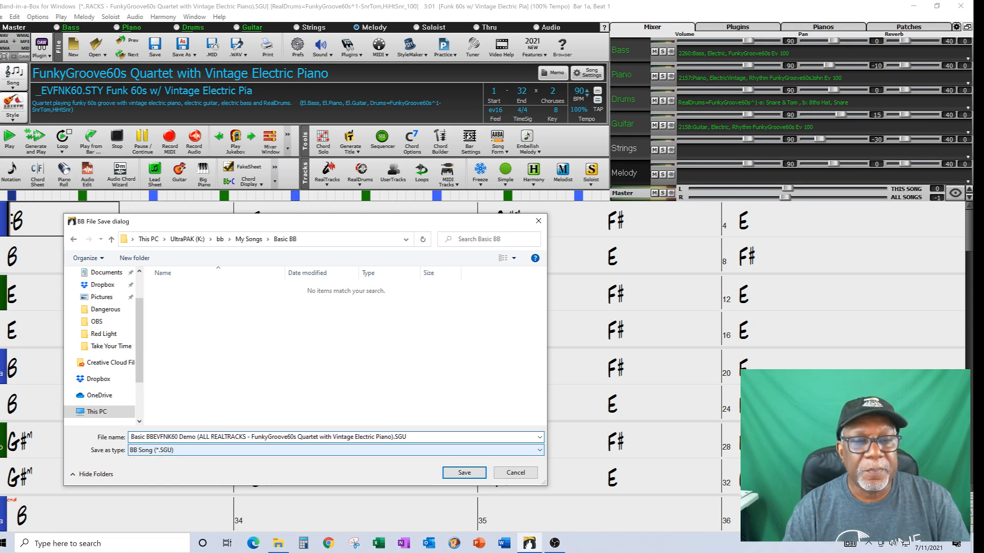
{"action": "key", "text": "Delete"}
{"action": "key", "text": "Delete"}
{"action": "key", "text": "Delete"}
{"action": "key", "text": "Delete"}
{"action": "key", "text": "Delete"}
{"action": "key", "text": "Delete"}
{"action": "key", "text": "Delete"}
{"action": "key", "text": "Delete"}
{"action": "key", "text": "Delete"}
{"action": "key", "text": "Delete"}
{"action": "key", "text": "Delete"}
{"action": "key", "text": "Delete"}
{"action": "key", "text": "Delete"}
{"action": "key", "text": "Delete"}
{"action": "key", "text": "Delete"}
{"action": "key", "text": "Delete"}
{"action": "key", "text": "Delete"}
{"action": "key", "text": "Delete"}
{"action": "key", "text": "Delete"}
{"action": "key", "text": "Delete"}
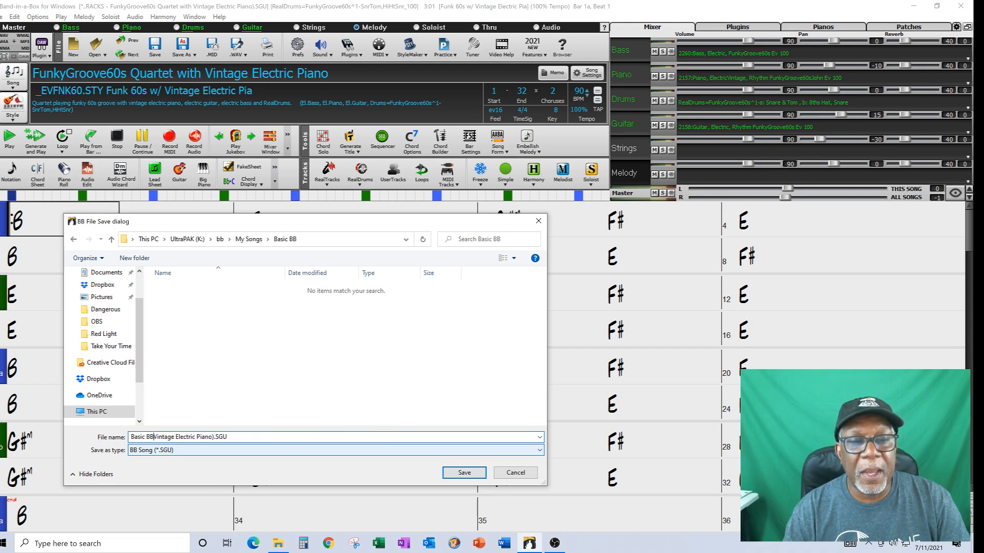
{"action": "key", "text": "Delete"}
{"action": "key", "text": "Delete"}
{"action": "key", "text": "Delete"}
{"action": "key", "text": "Delete"}
{"action": "key", "text": "Delete"}
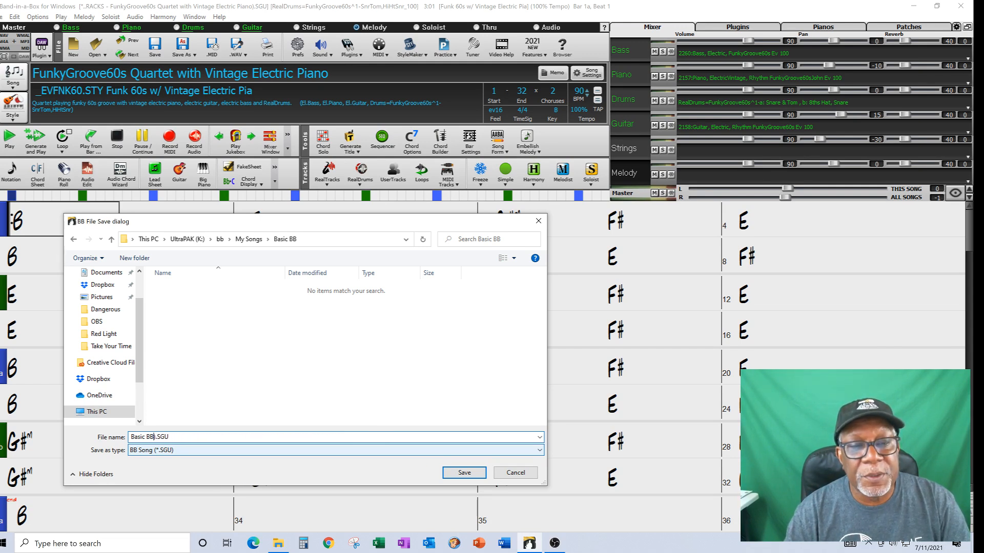
{"action": "type", "text": "."}
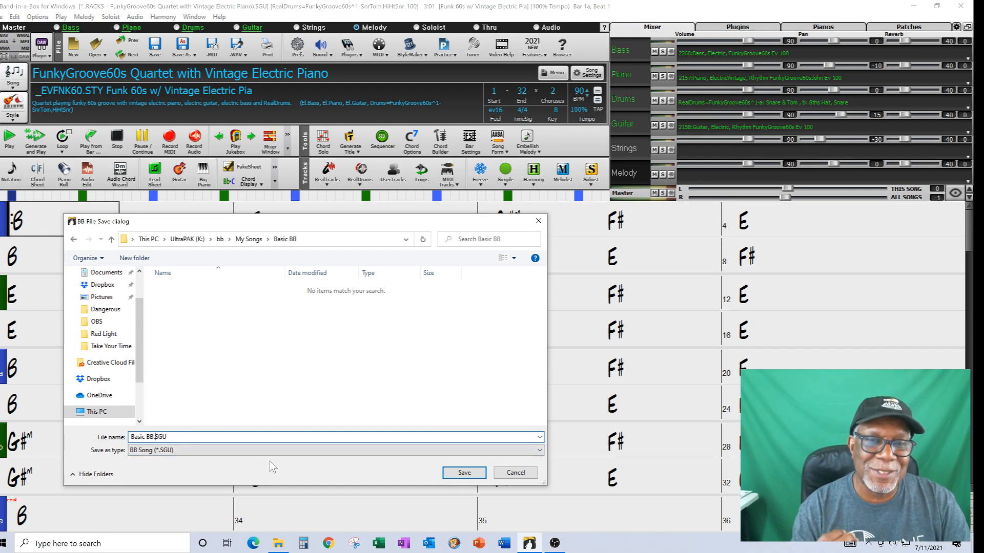
{"action": "left_click", "coordinate": [468, 471]}
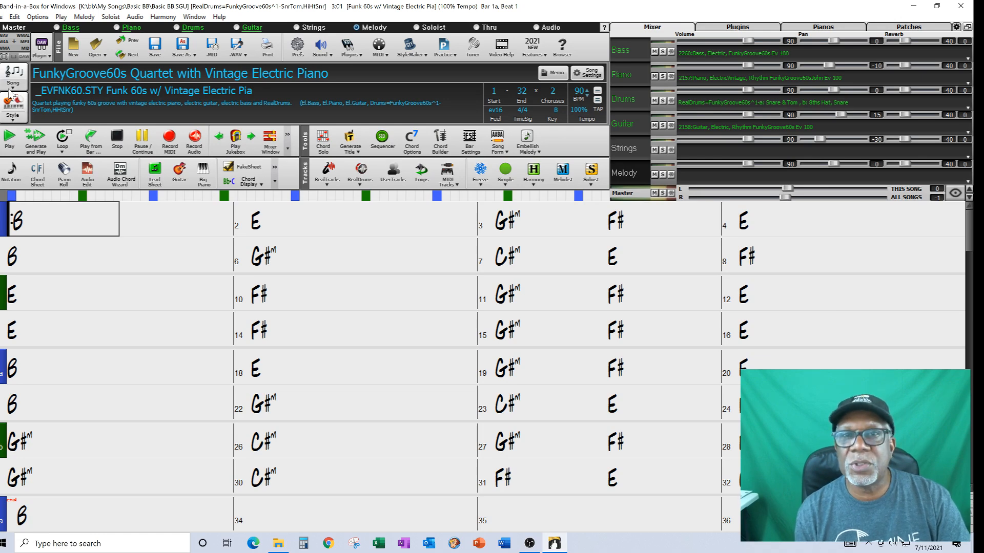
Reopen the StylePicker and filter the style list to the Dubstep genre under Modern Pop/Electronic.
{"action": "left_click", "coordinate": [13, 120]}
{"action": "left_click", "coordinate": [33, 132]}
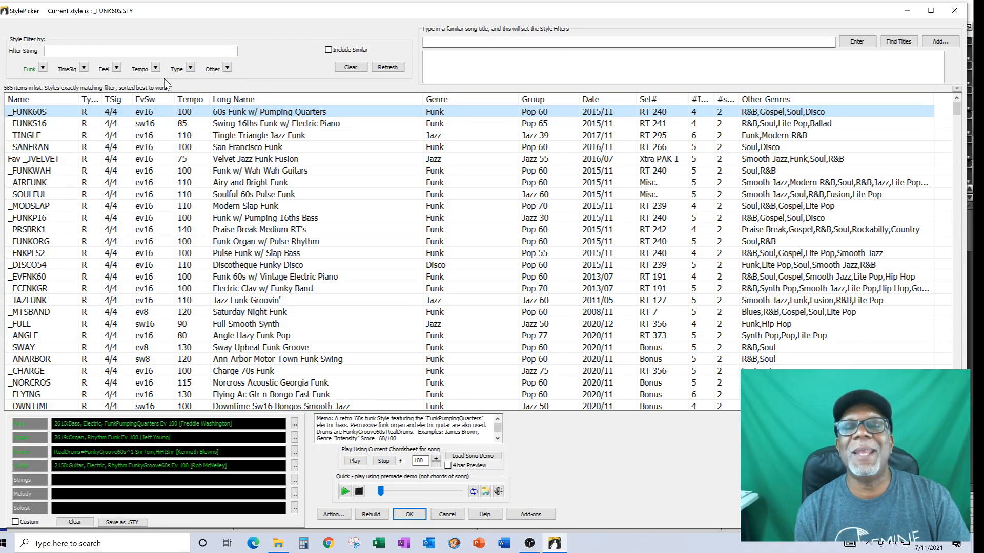
{"action": "left_click", "coordinate": [43, 67]}
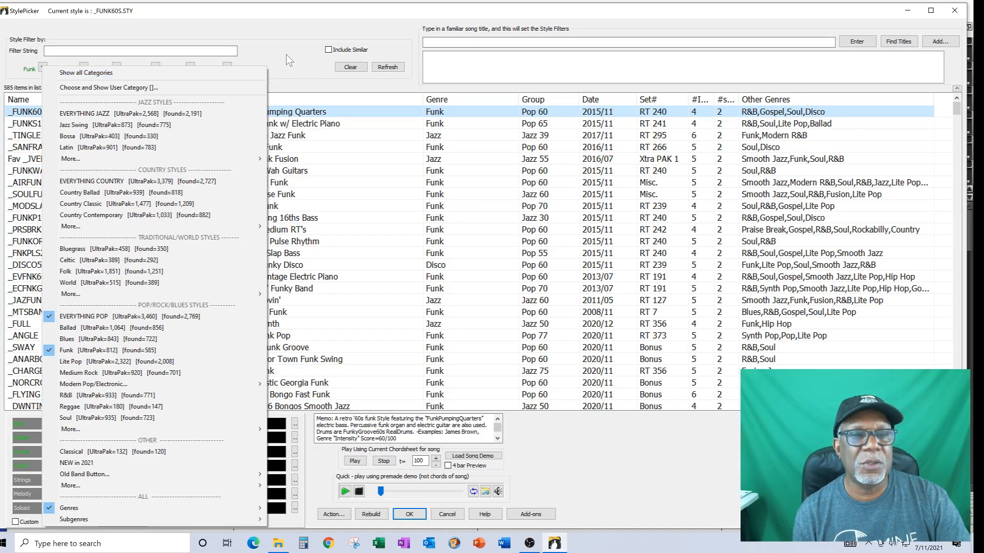
{"action": "mouse_move", "coordinate": [82, 383]}
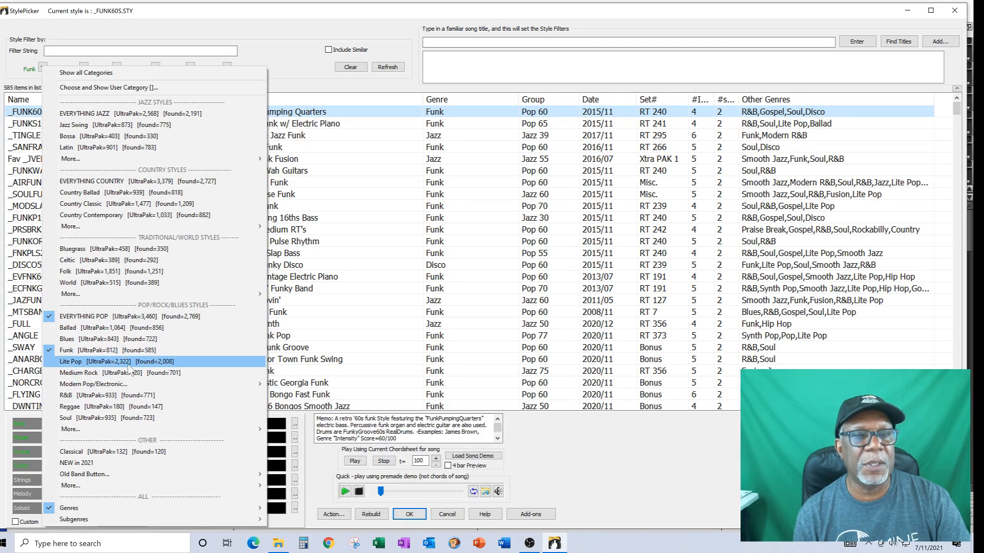
{"action": "mouse_move", "coordinate": [246, 384]}
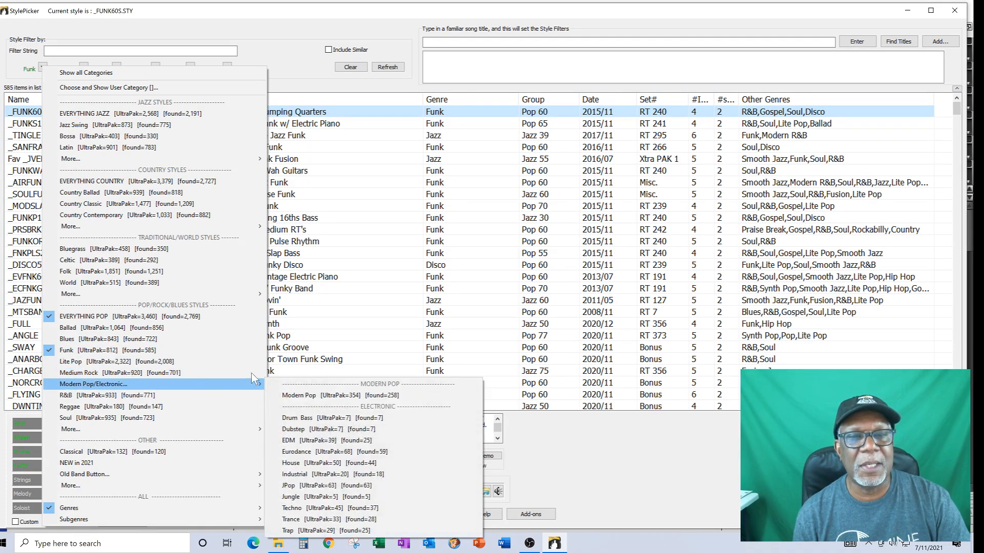
{"action": "left_click", "coordinate": [296, 430]}
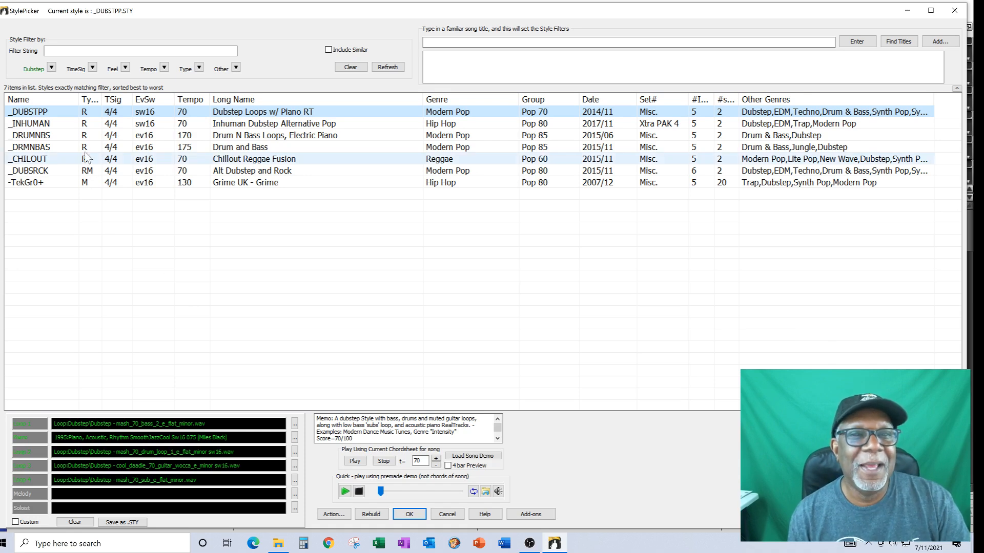
Select the _INHUMAN Inhuman Dubstep Alternative Pop style to audition it, and stop the preview.
{"action": "left_click", "coordinate": [33, 126]}
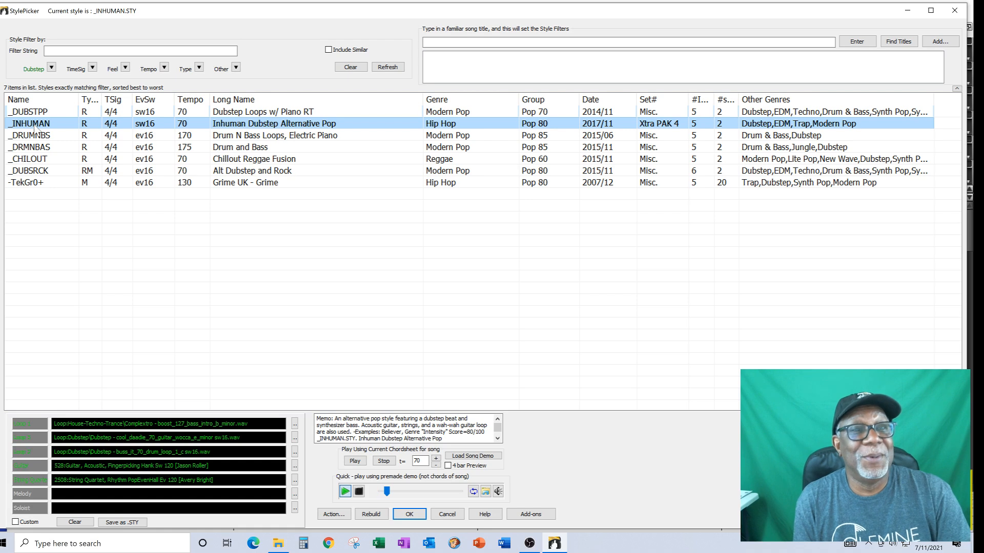
{"action": "left_click", "coordinate": [384, 462]}
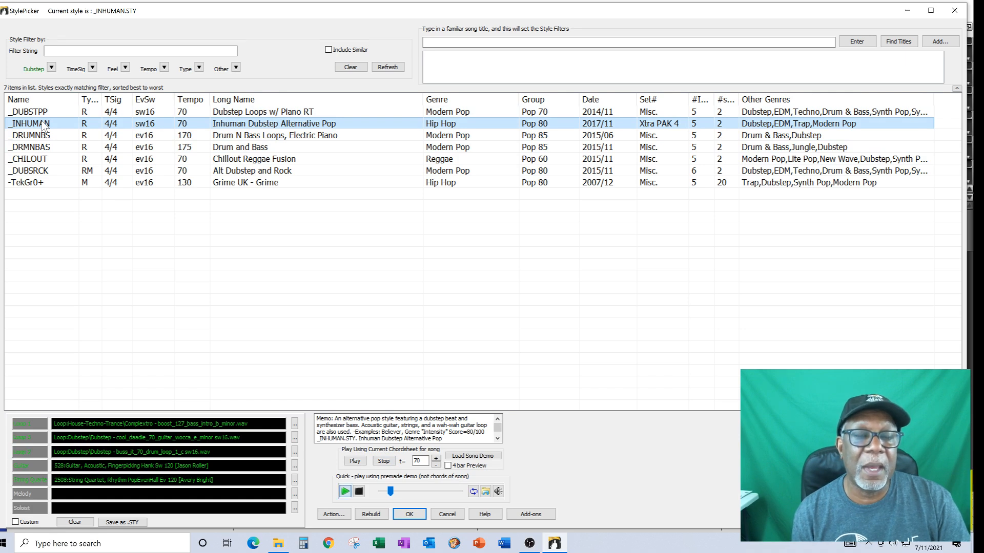
{"action": "left_click", "coordinate": [383, 461]}
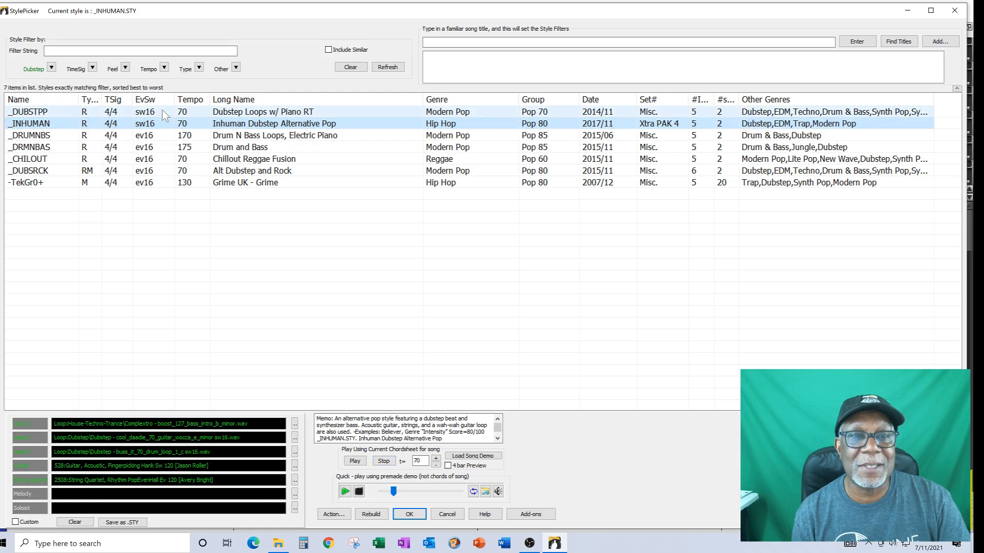
Load the song demo of the _INHUMAN style, accept the style choice, and stop the song's playback.
{"action": "left_click", "coordinate": [474, 457]}
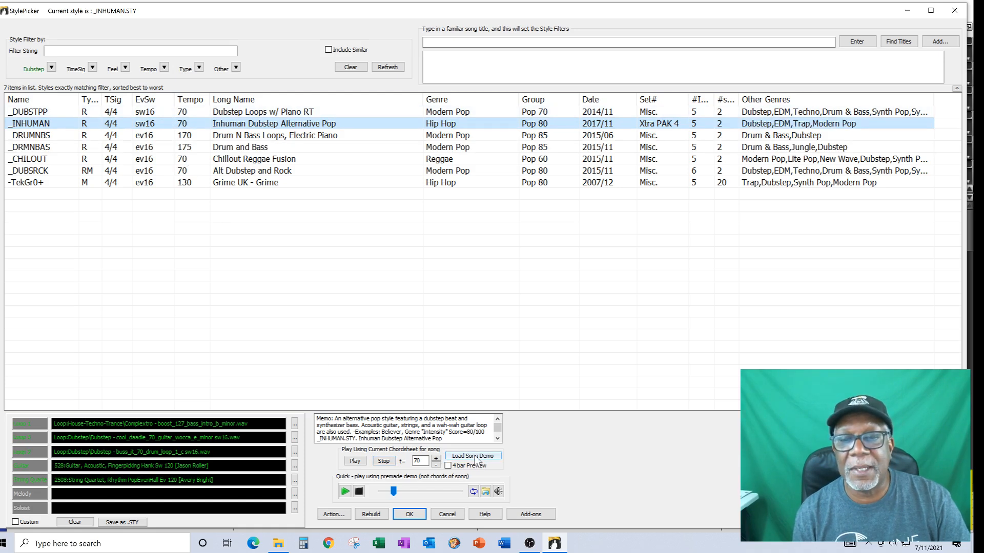
{"action": "left_click", "coordinate": [414, 514]}
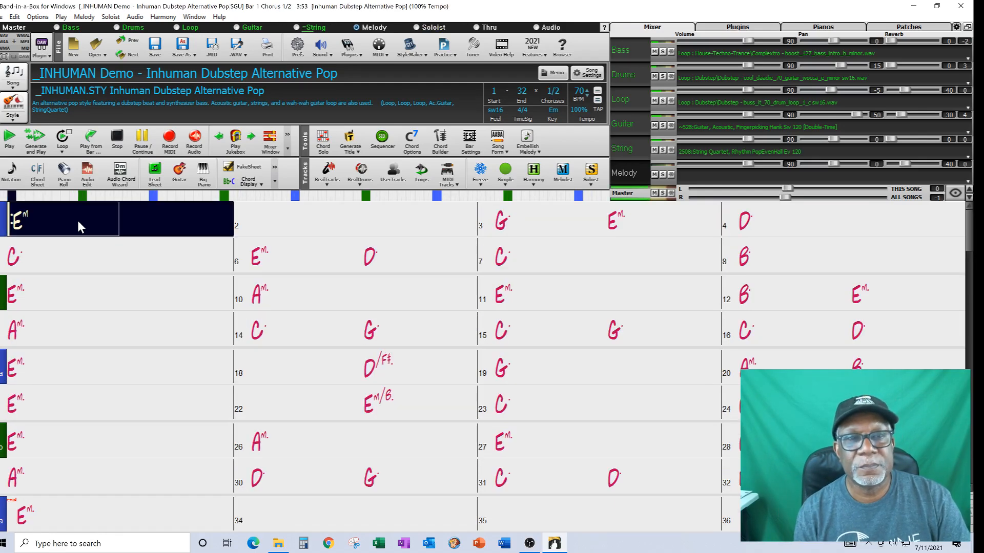
{"action": "left_click", "coordinate": [117, 136]}
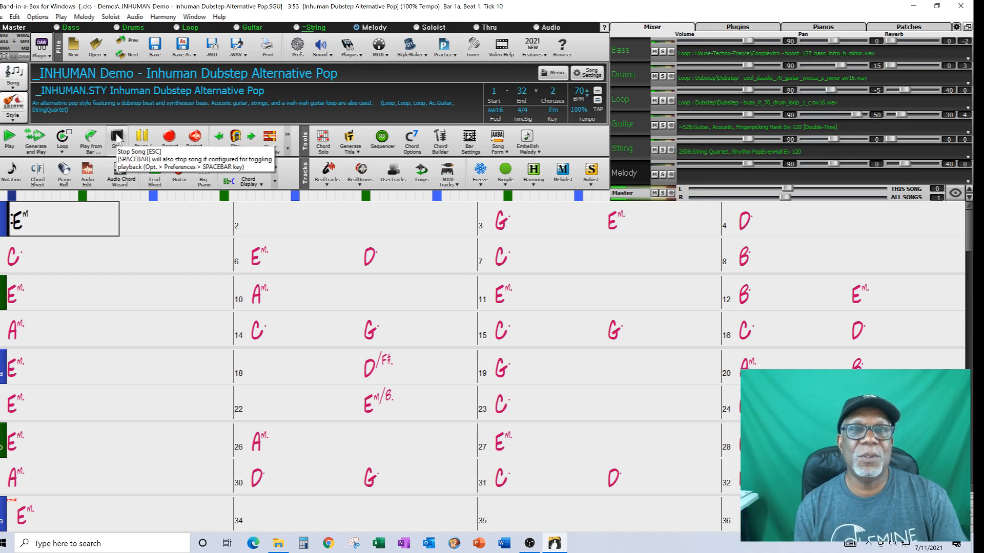